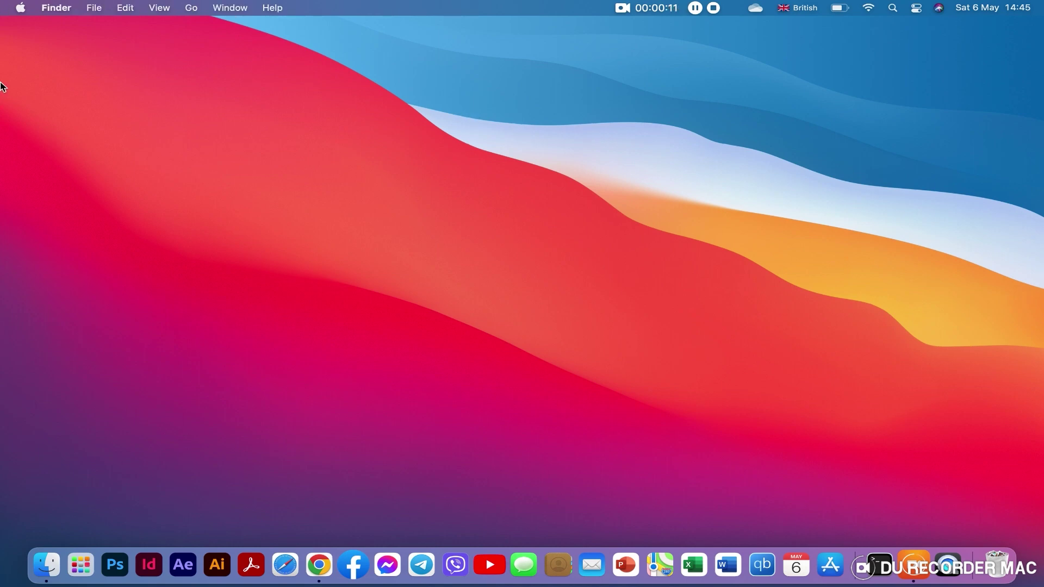
Review the Mac's system overview, including macOS version, processor, memory and graphics, and close it
click(21, 8)
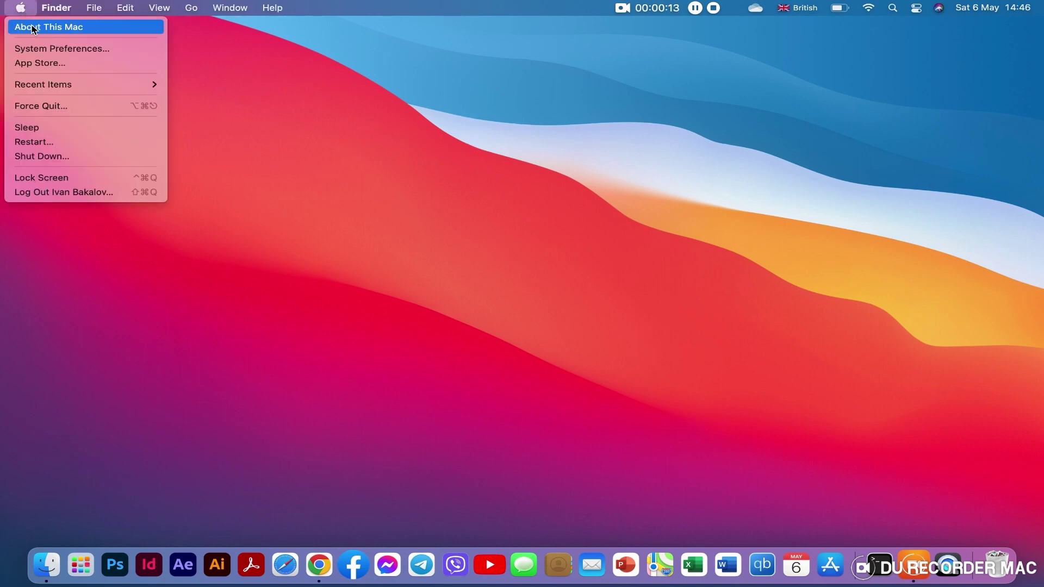
click(37, 27)
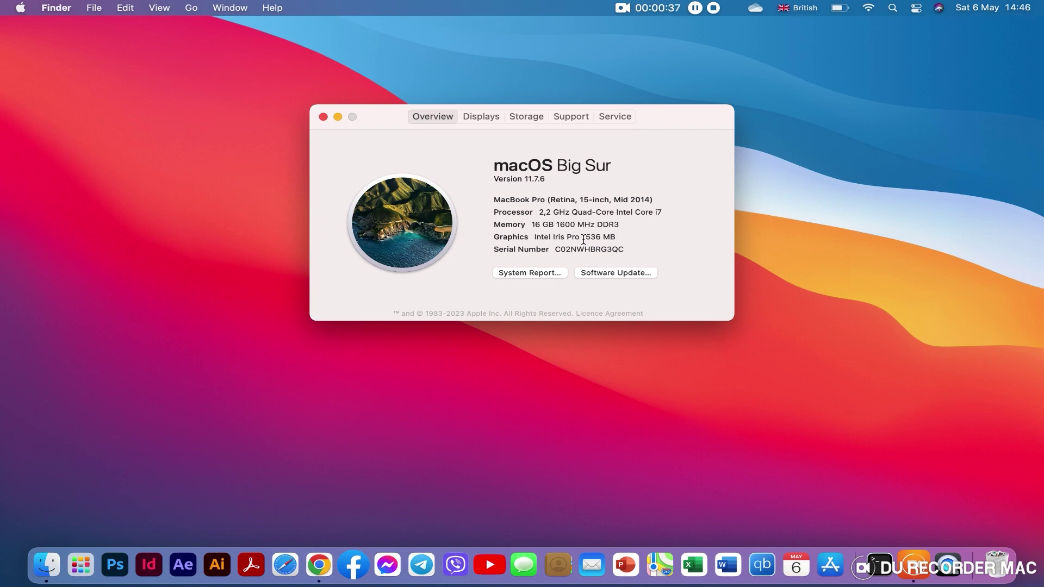
drag(584, 240, 617, 239)
drag(529, 179, 549, 189)
click(323, 116)
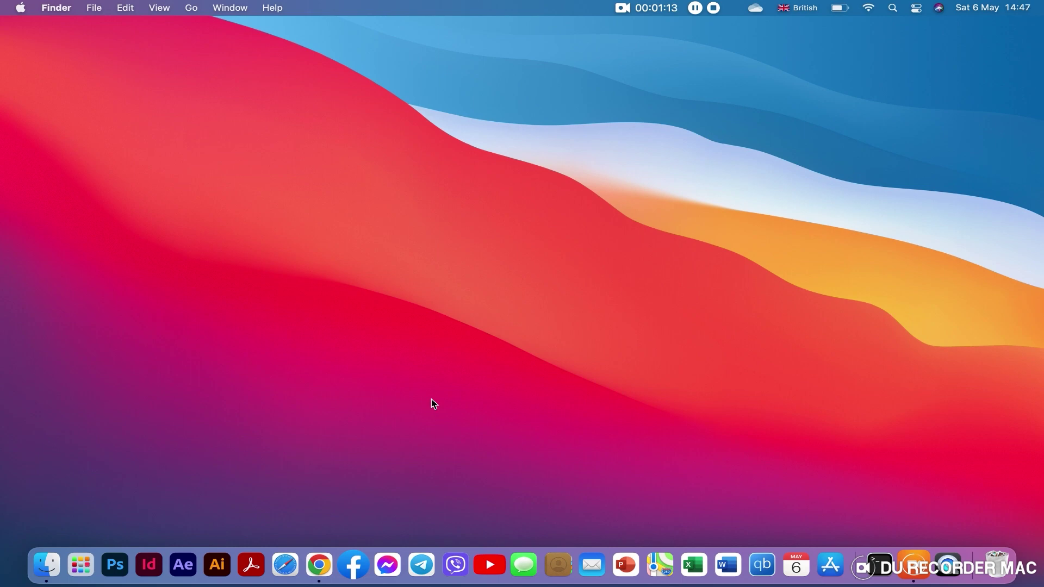
Switch to Chrome and look up the earlier "adobe premiere pro mac filecr" search journey
click(320, 563)
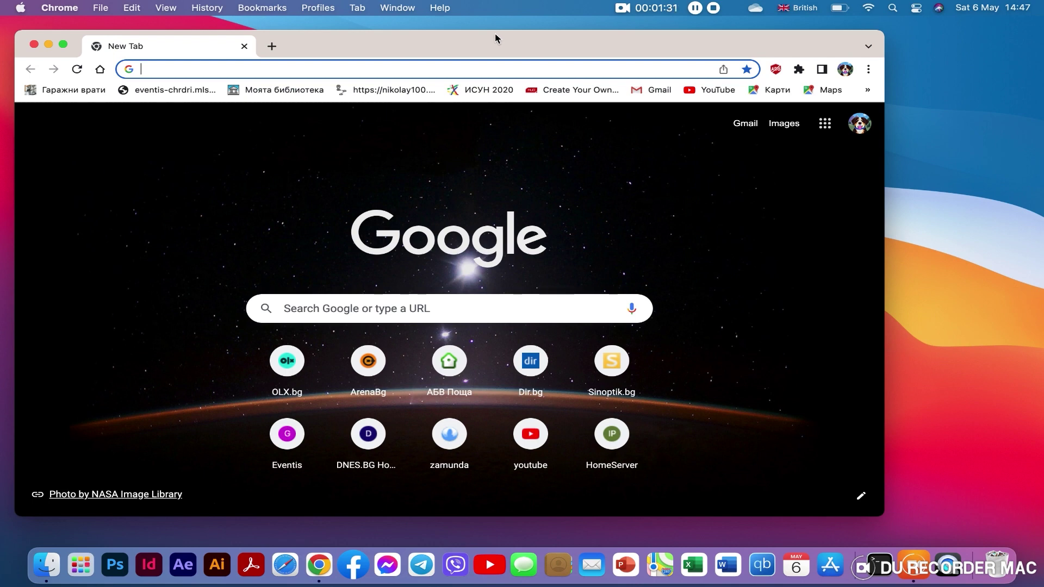
drag(516, 54, 563, 48)
click(349, 294)
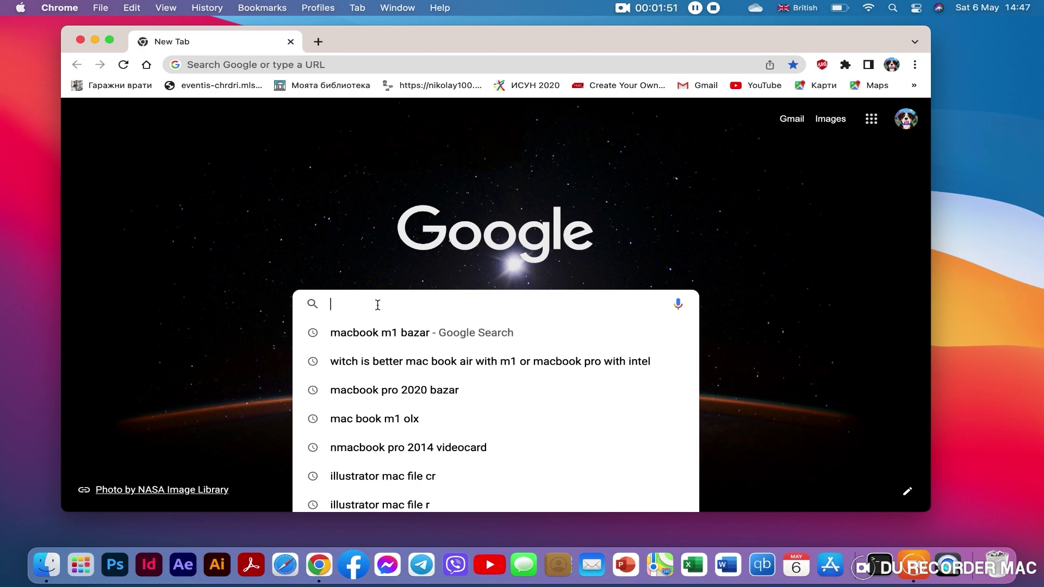
text(a)
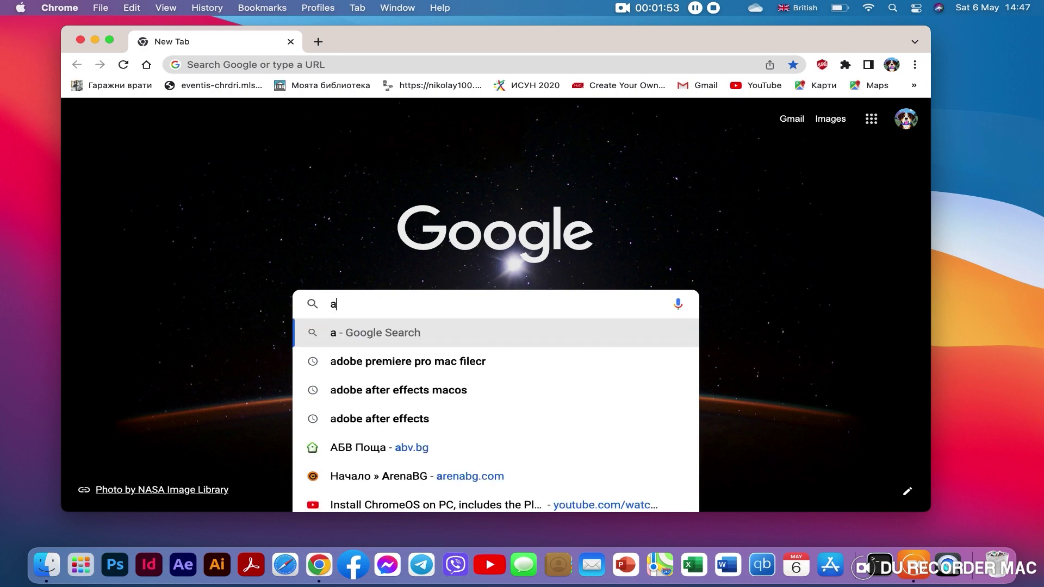
text(dobe)
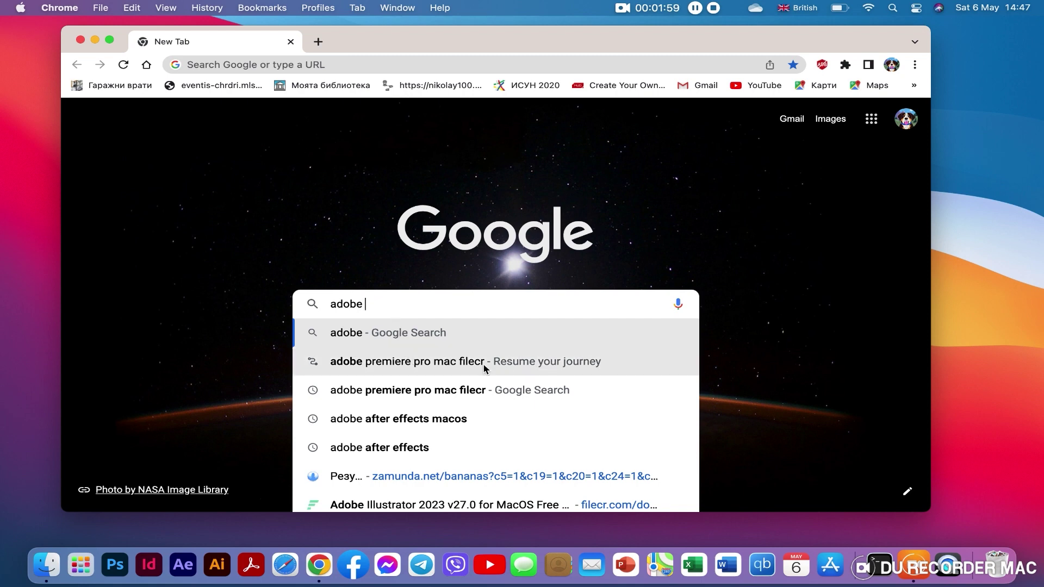
click(401, 364)
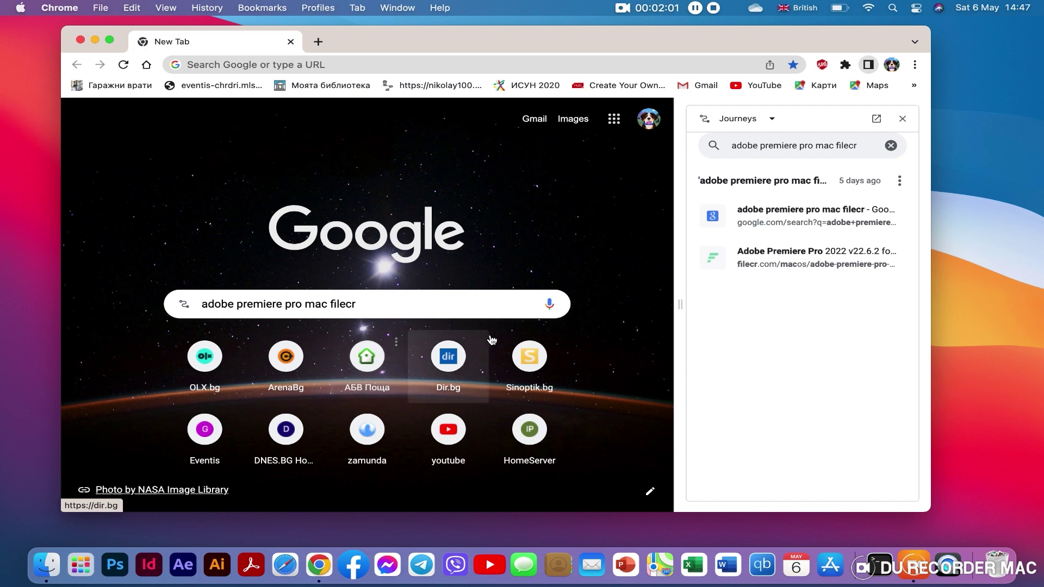
Open the filecr.com page for Adobe Premiere Pro 2022 v22.6.2 from the browsing journey and close the Journeys list
click(903, 120)
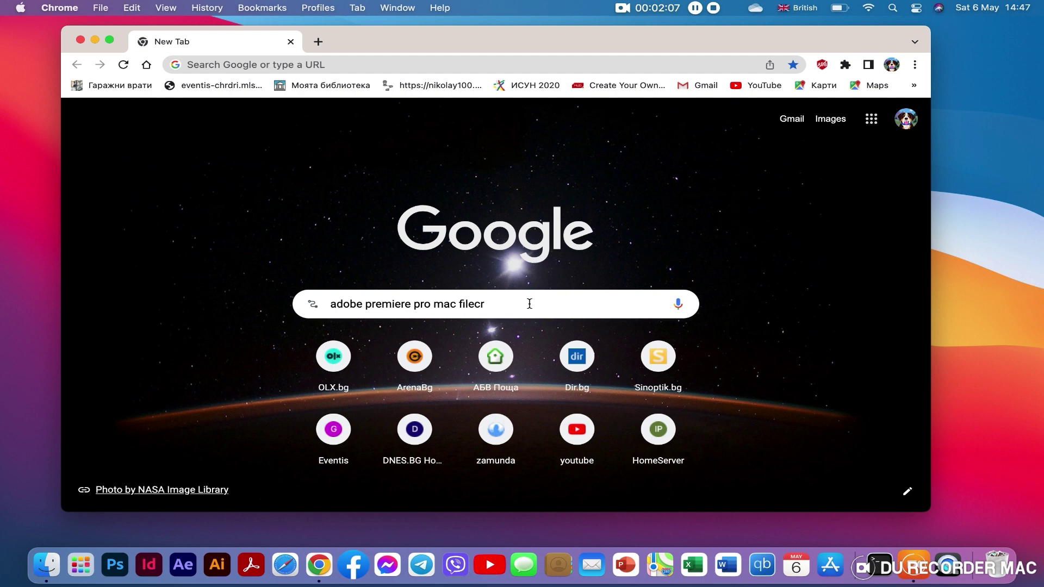
click(312, 305)
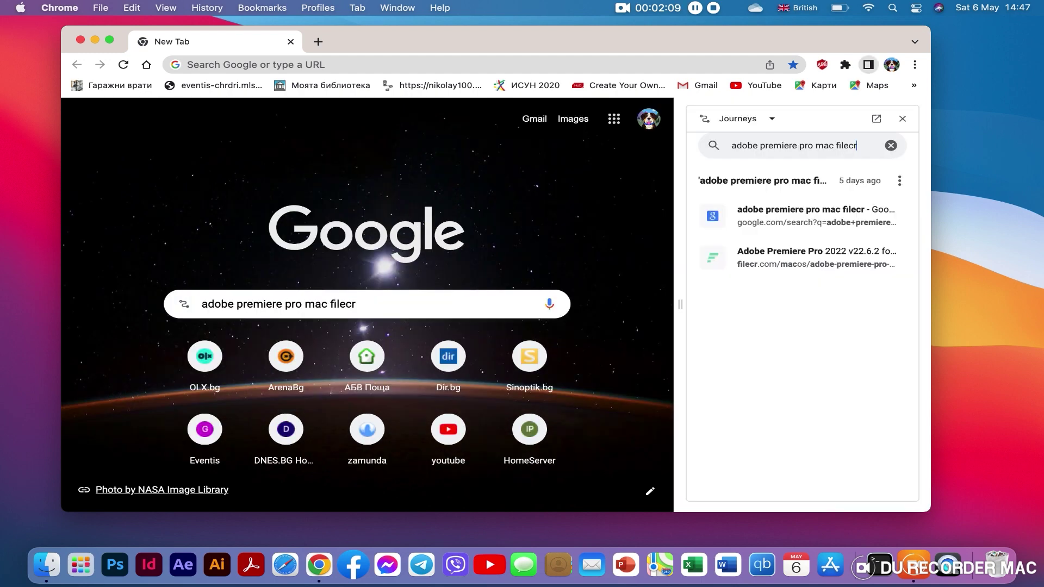
click(810, 259)
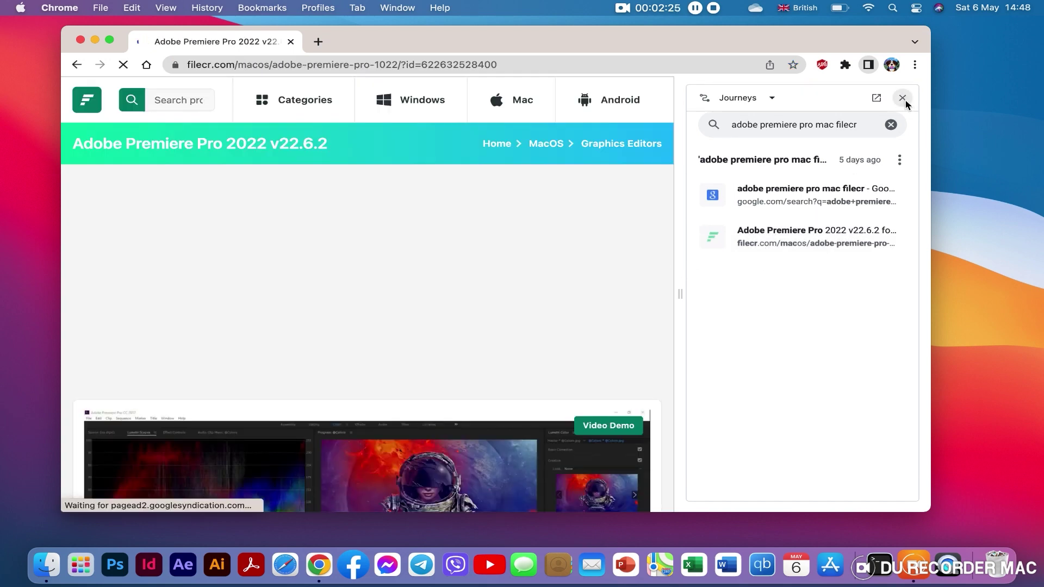
click(903, 98)
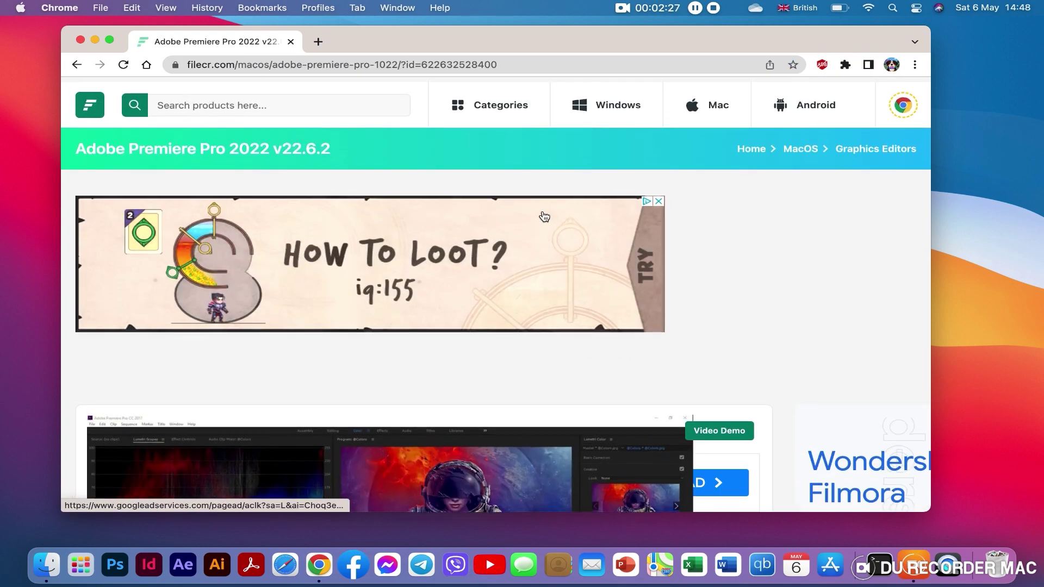
Examine the system requirements and technical details listed for Adobe Premiere Pro CC 2022 for macOS
scroll(546, 215, down, 4)
scroll(545, 215, down, 8)
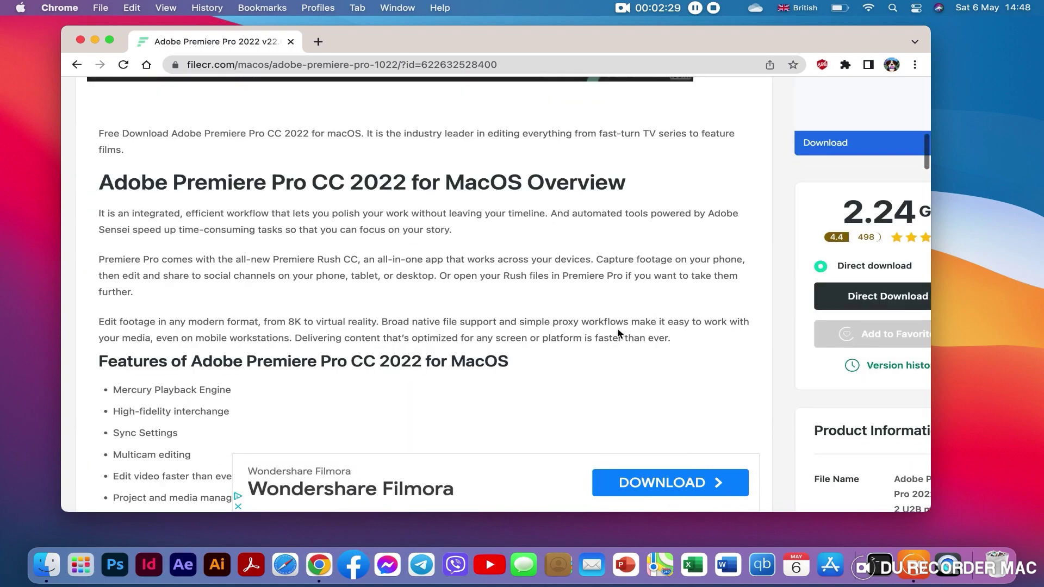
scroll(594, 324, down, 18)
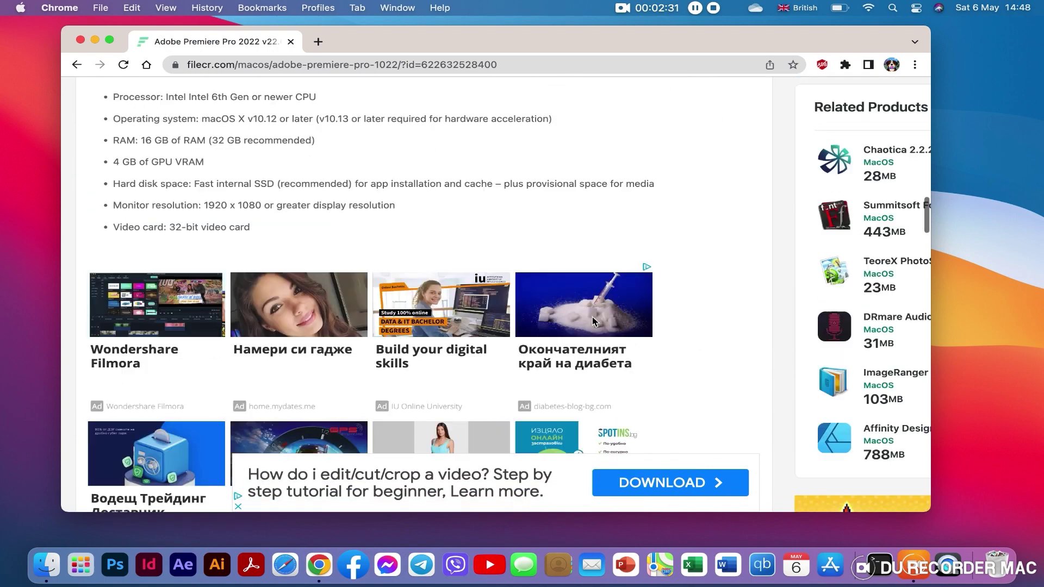
scroll(594, 325, up, 2)
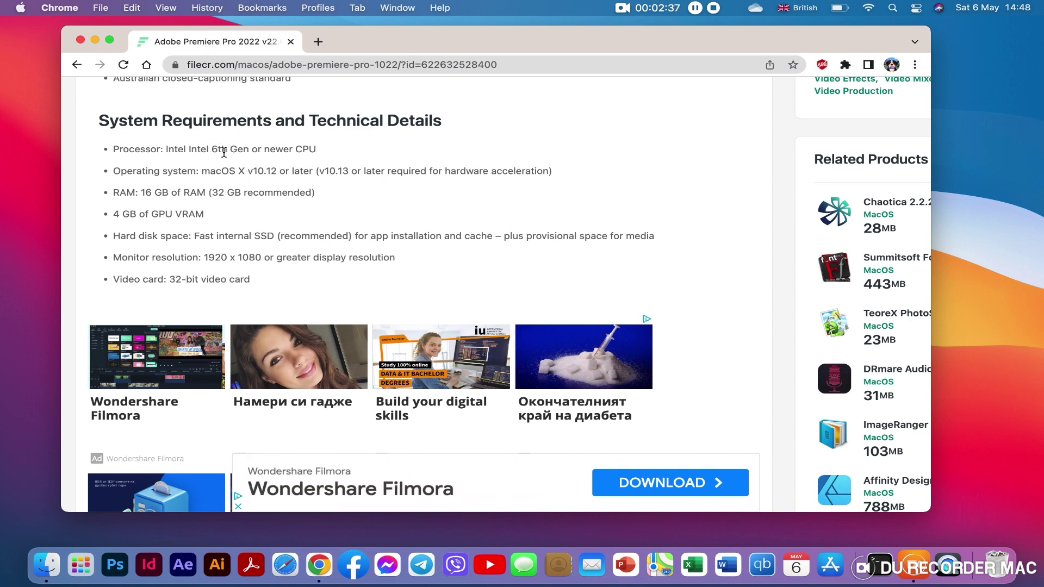
scroll(306, 157, down, 1)
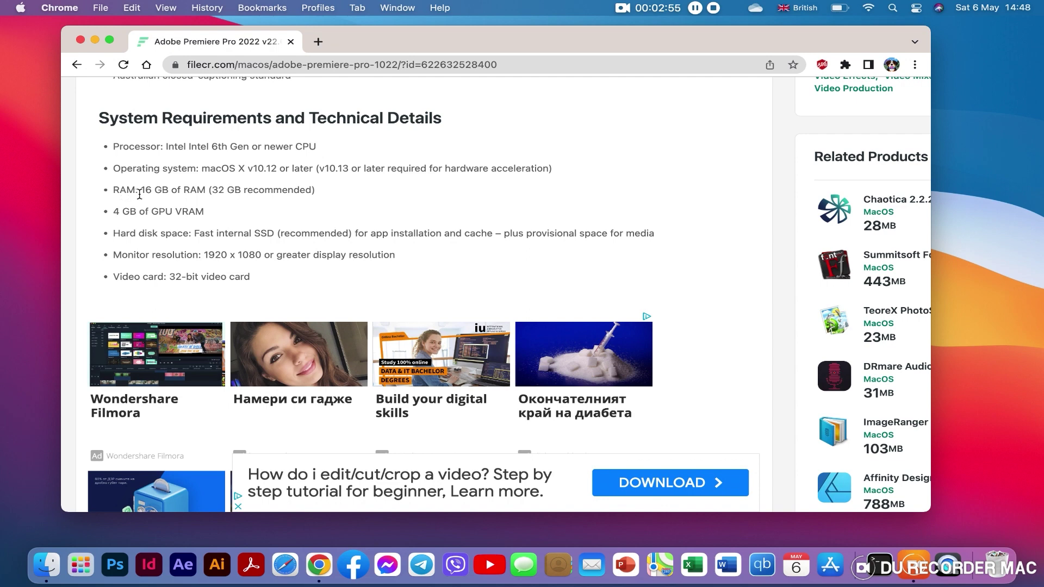
scroll(139, 194, down, 1)
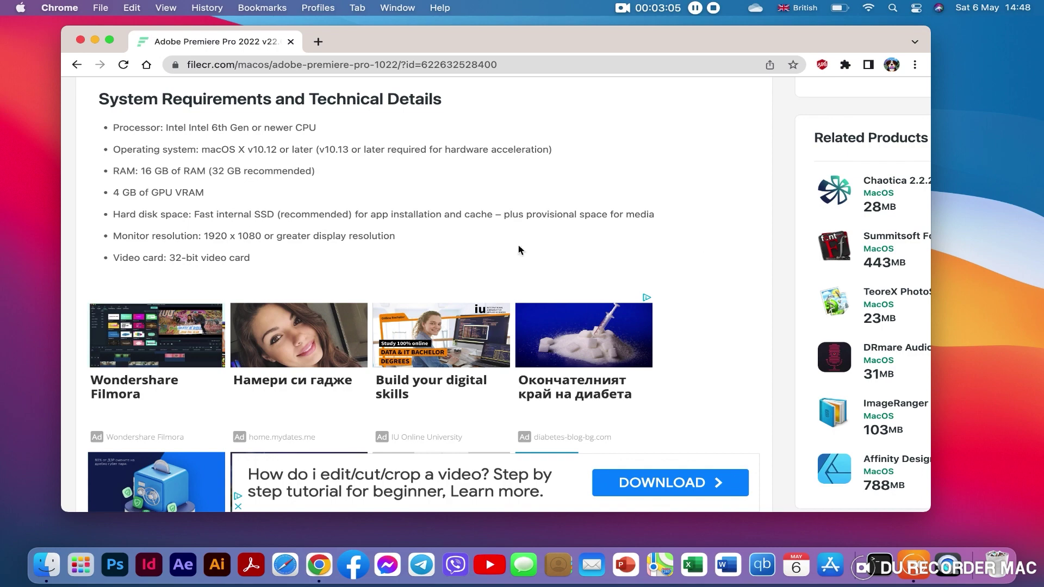
Open the 2.24 GB download page for Adobe Premiere Pro 2022 22.6 U2B macOS from the previous versions
scroll(471, 259, down, 5)
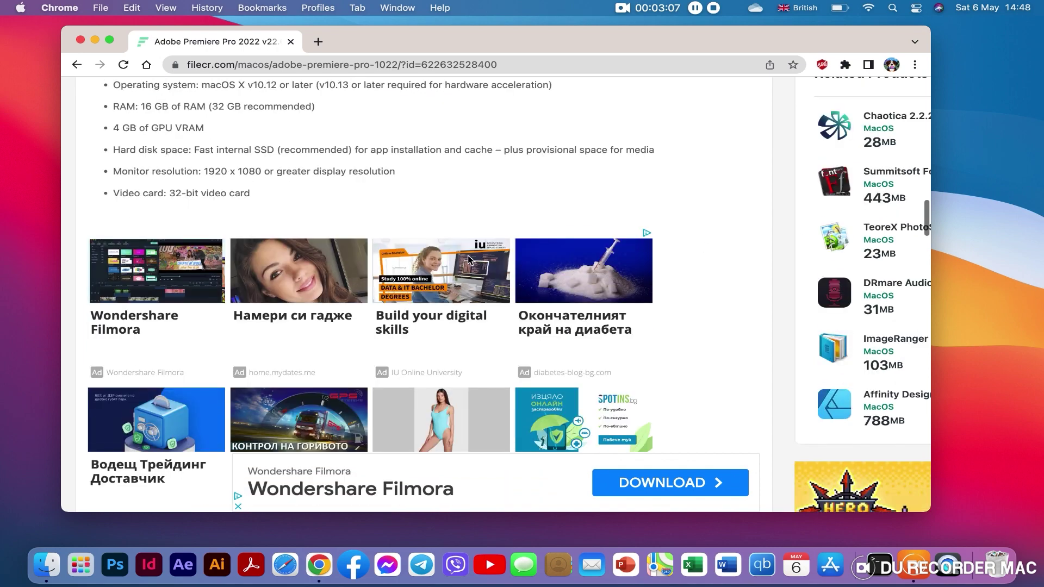
scroll(465, 263, down, 10)
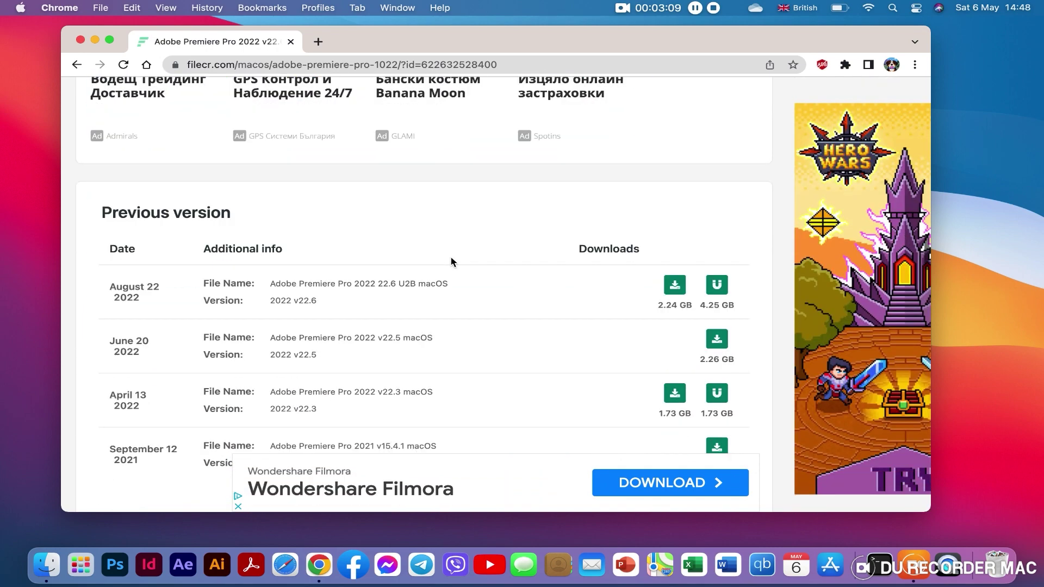
scroll(450, 261, down, 4)
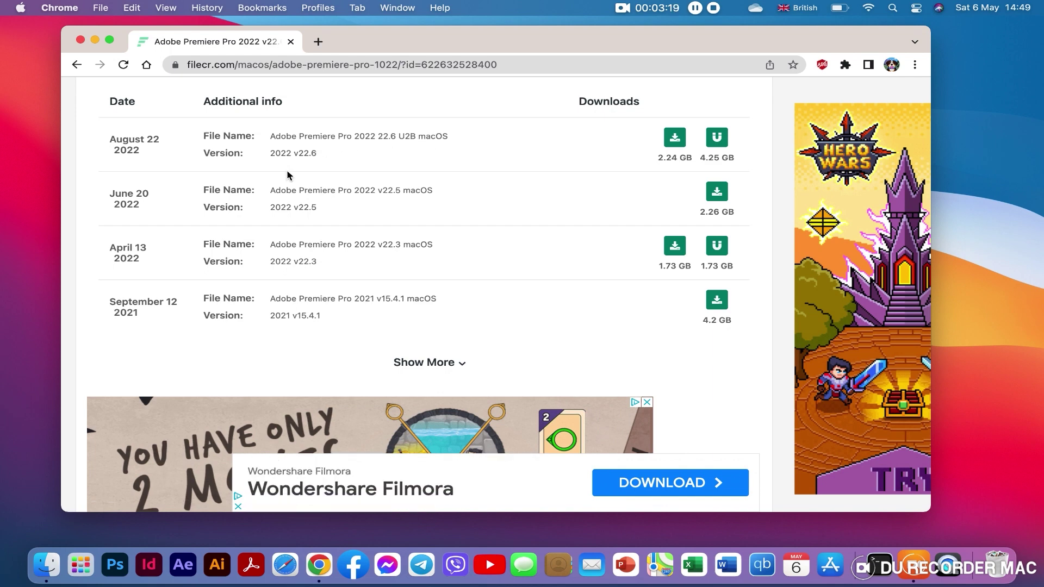
click(678, 143)
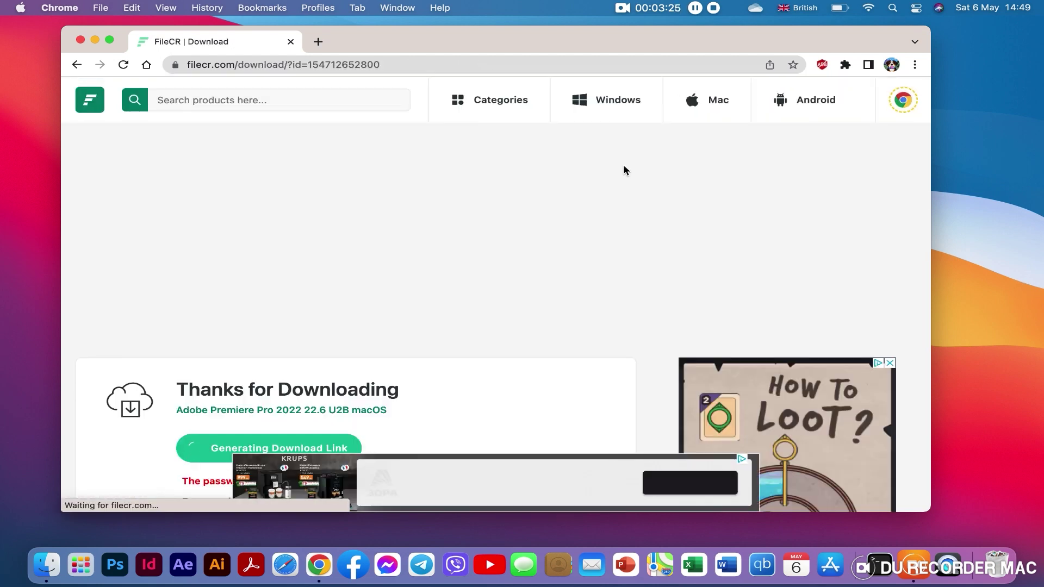
Start downloading Adobe Premiere Pro 2022 22.6 U2B macOS, dismissing the ads, and check the browser's downloads
scroll(616, 293, down, 2)
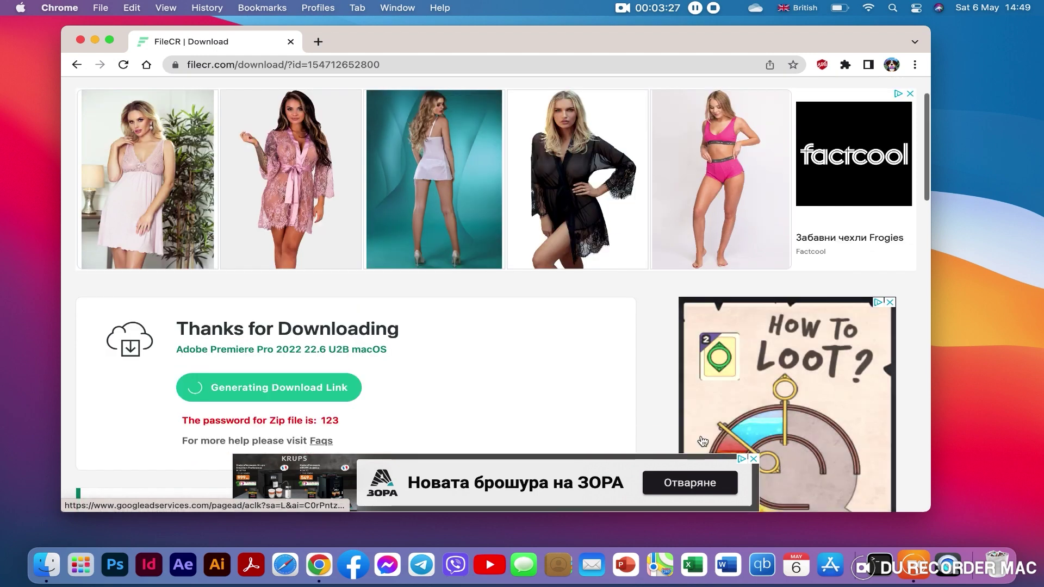
click(754, 459)
scroll(489, 305, down, 5)
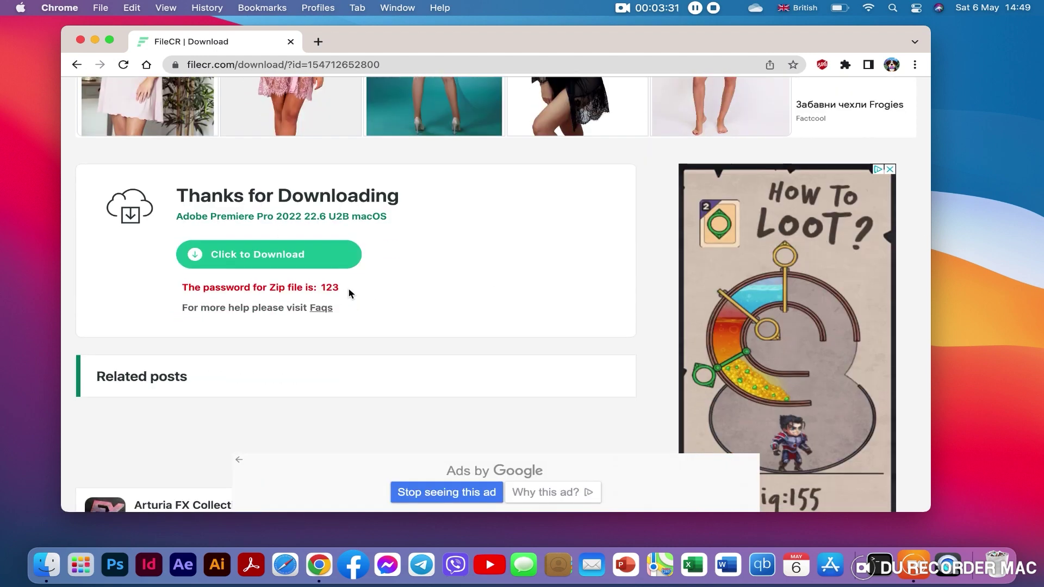
scroll(302, 262, down, 1)
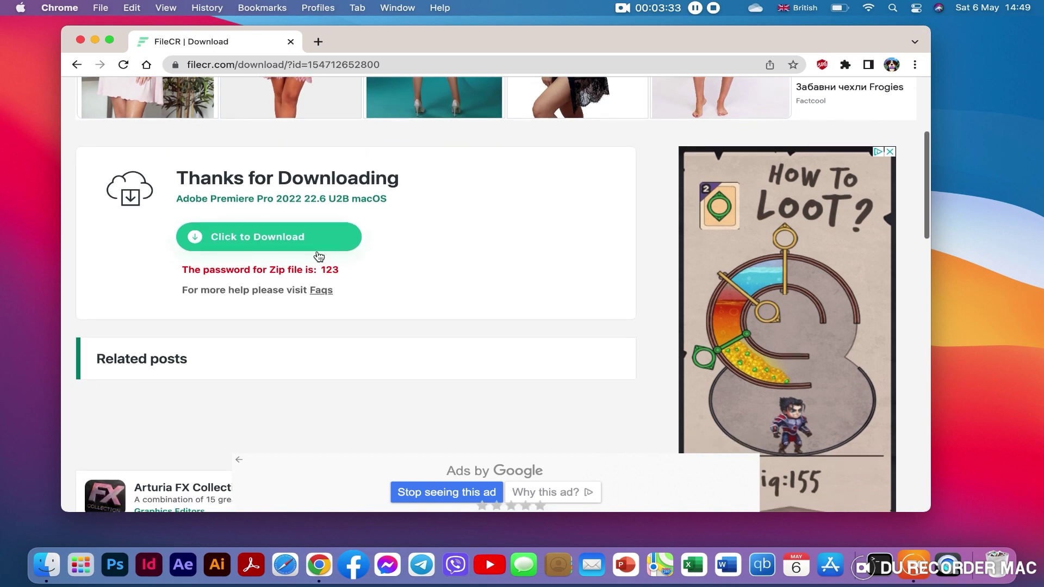
click(293, 240)
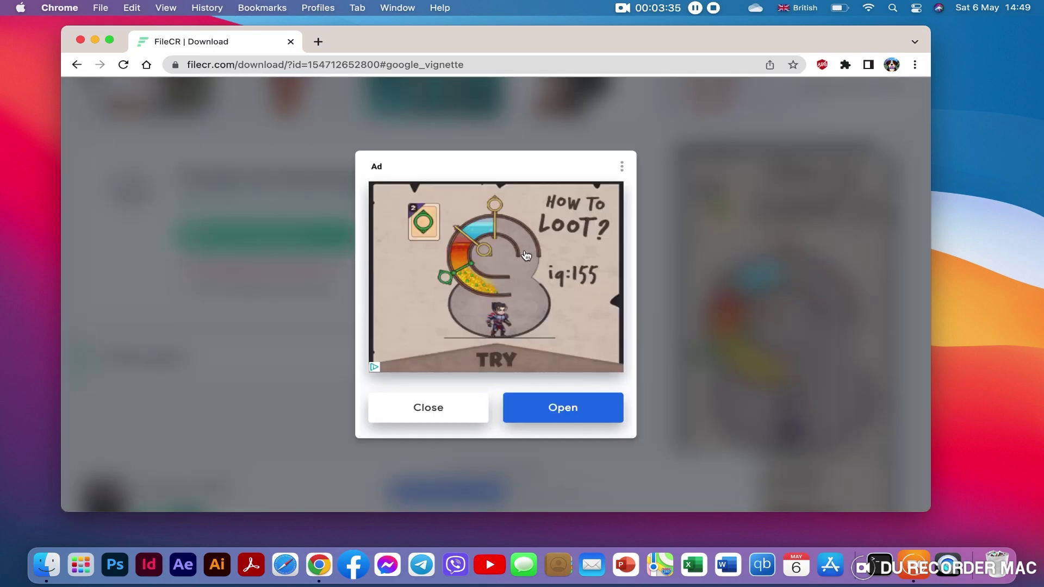
click(430, 409)
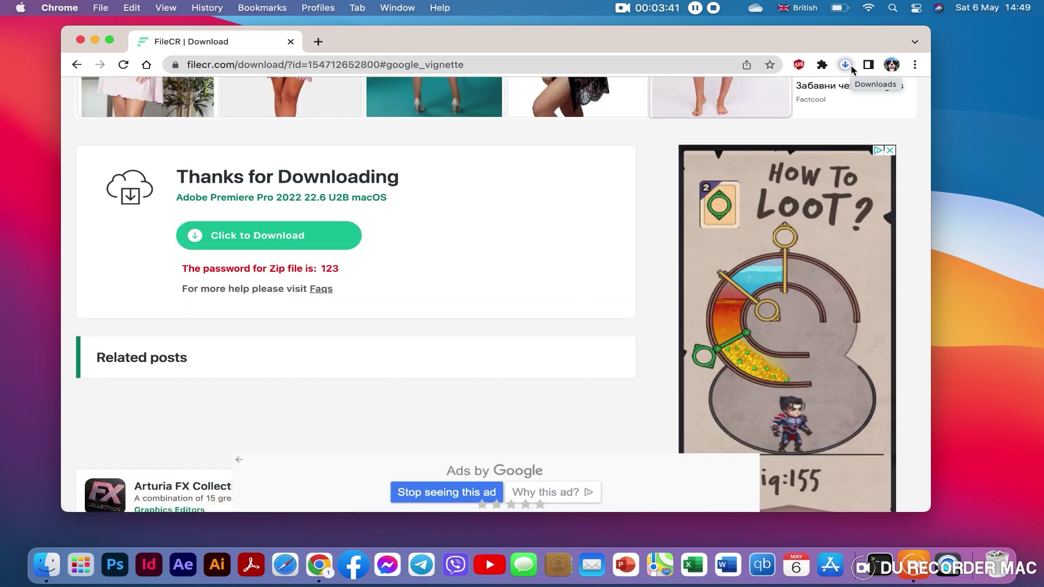
click(846, 65)
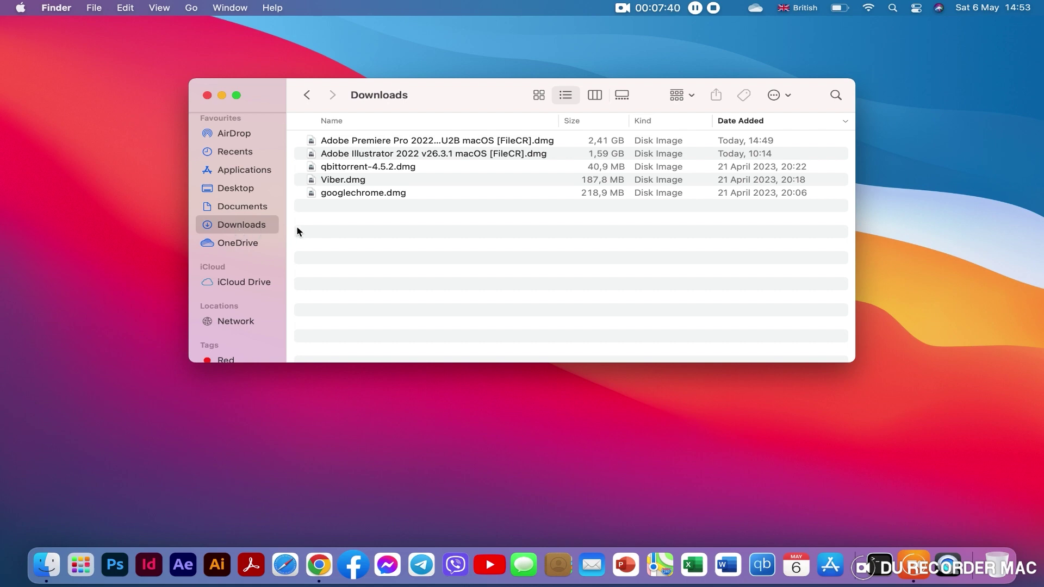
Try to open the Adobe Premiere Pro 2022 22.6 U2B macOS [FileCR].dmg disk image from the Finder's Downloads folder
scroll(548, 149, down, 1)
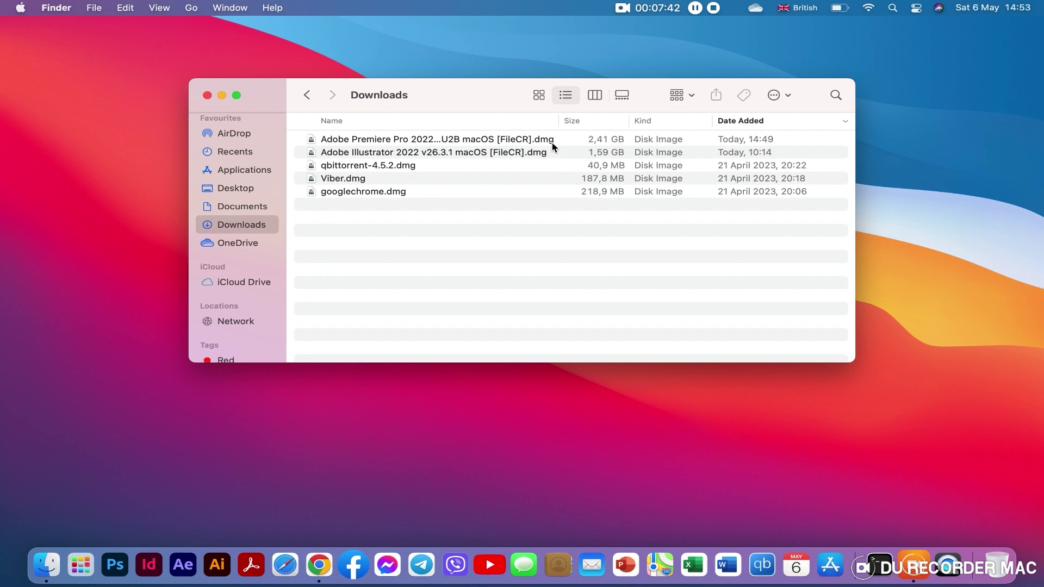
scroll(550, 145, up, 1)
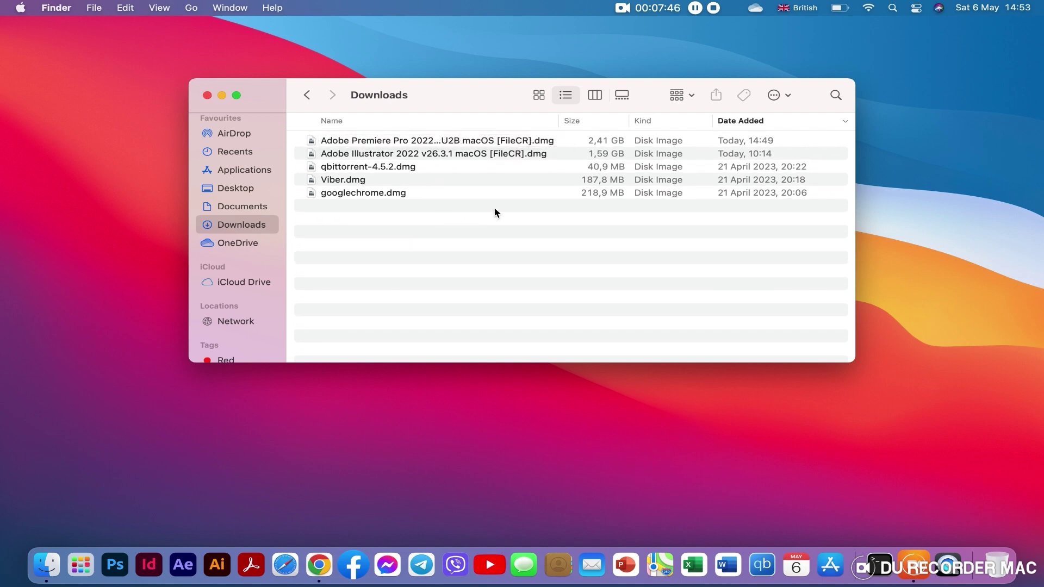
drag(443, 96, 413, 100)
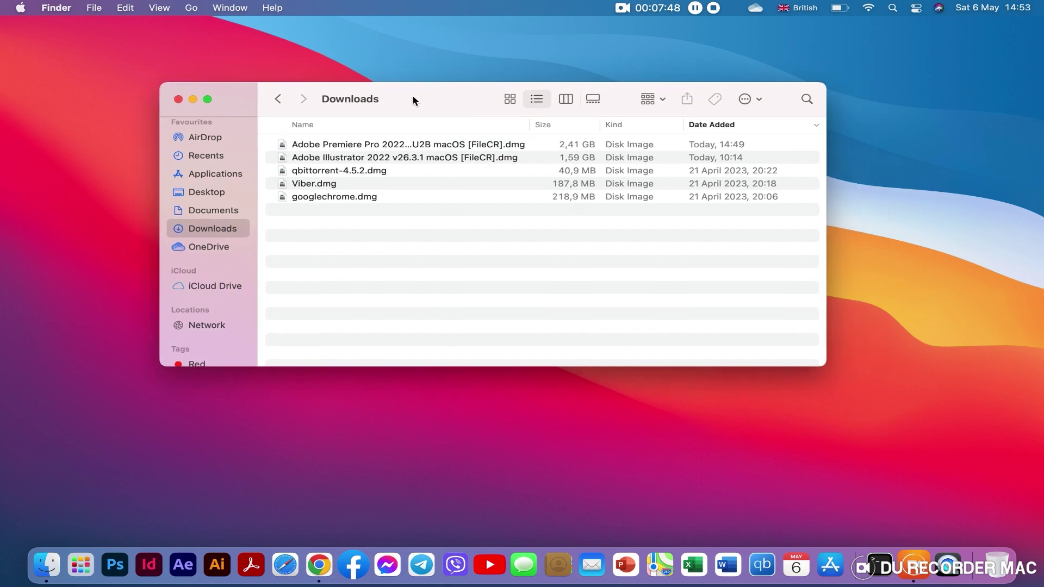
click(379, 146)
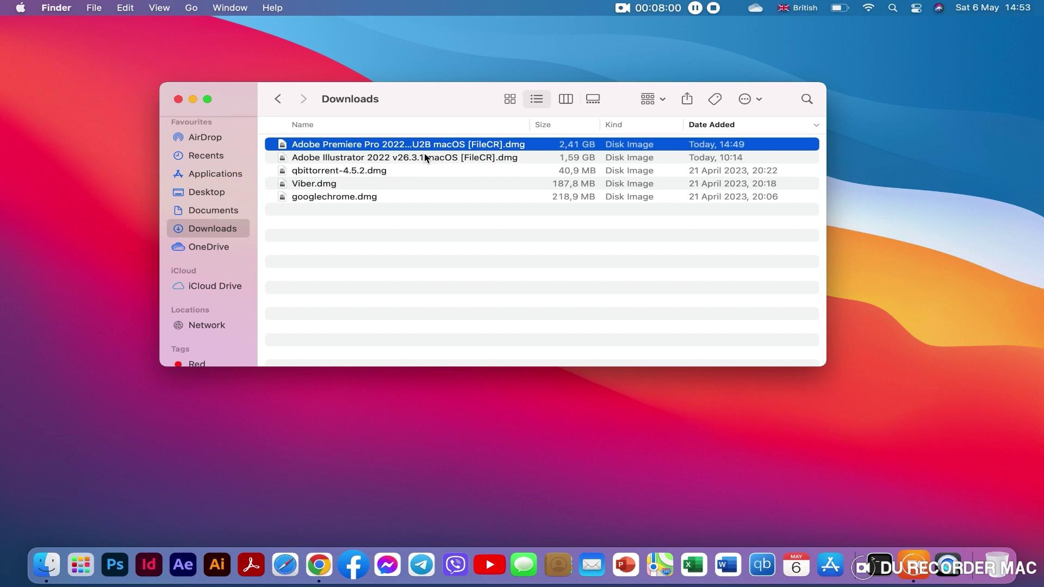
scroll(498, 149, down, 1)
double_click(448, 147)
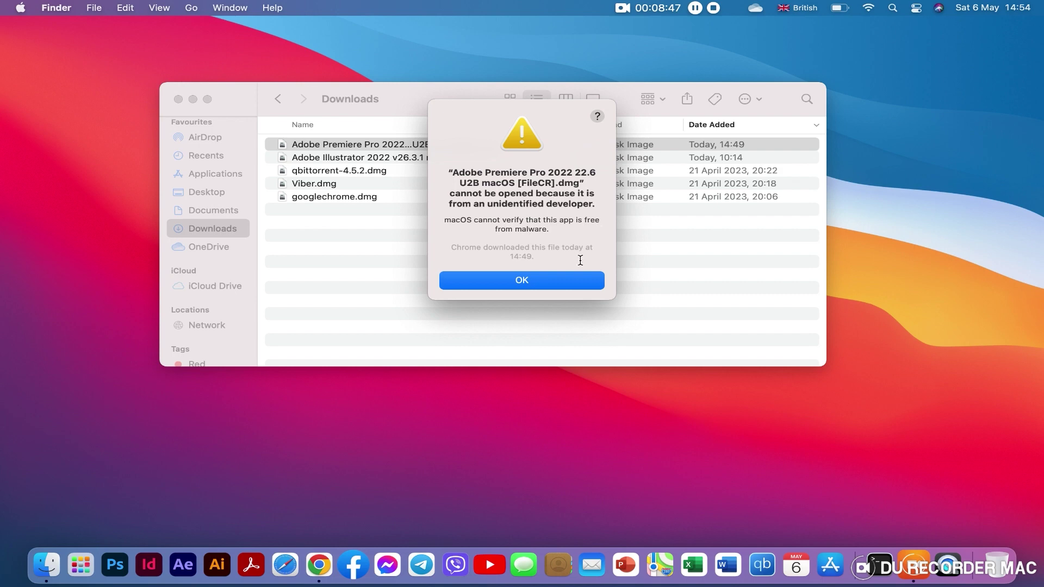
click(575, 280)
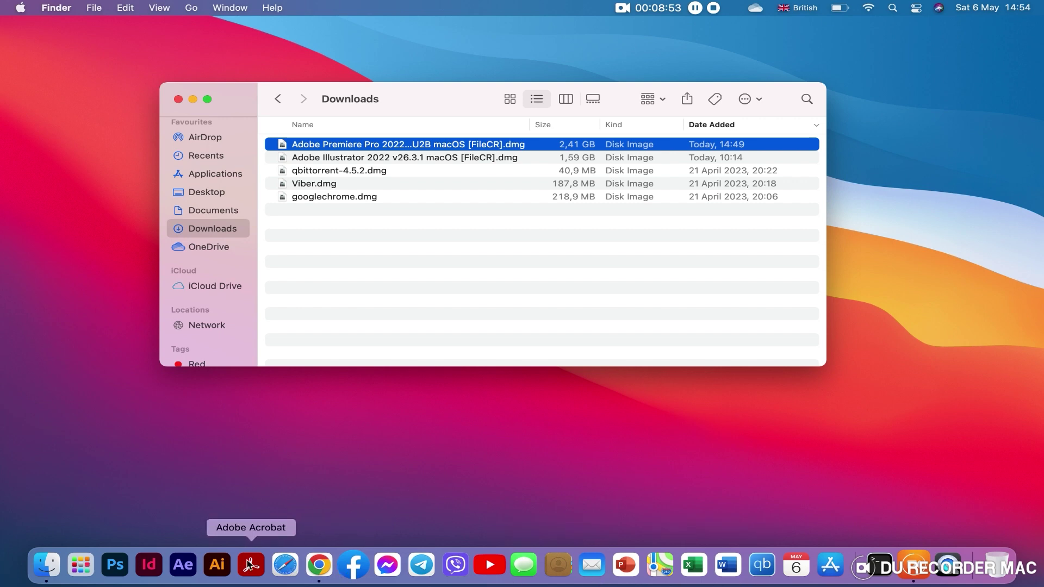
Open the General settings of Security & Privacy in System Preferences
click(78, 567)
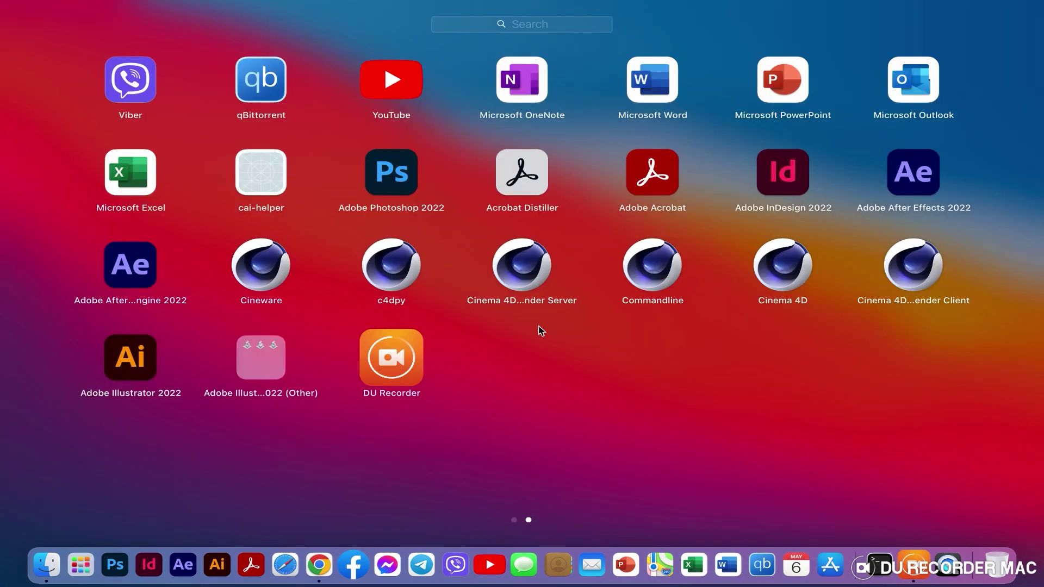
drag(255, 256, 381, 264)
drag(403, 429, 667, 423)
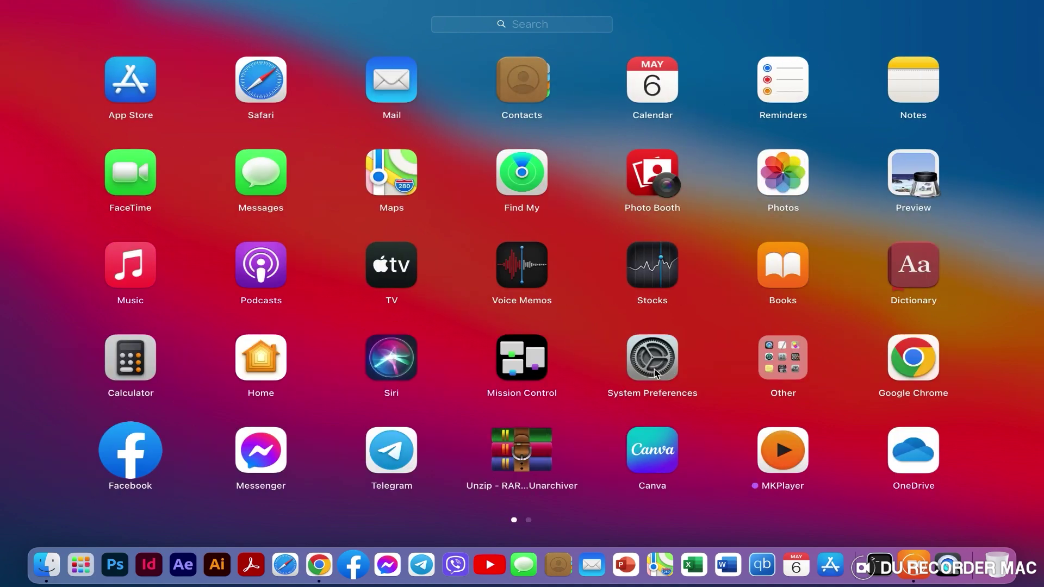
click(660, 373)
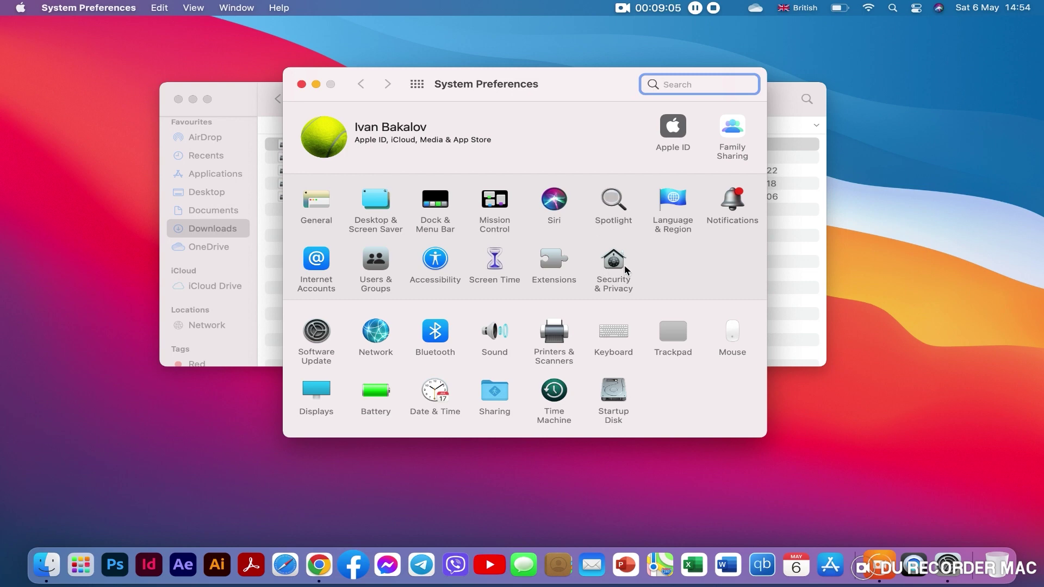
click(618, 272)
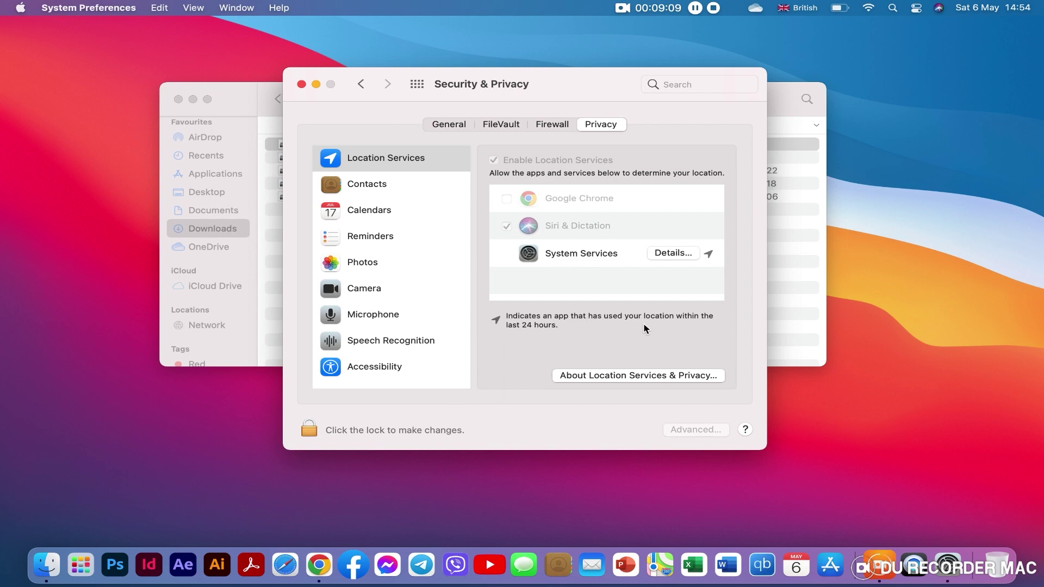
click(440, 127)
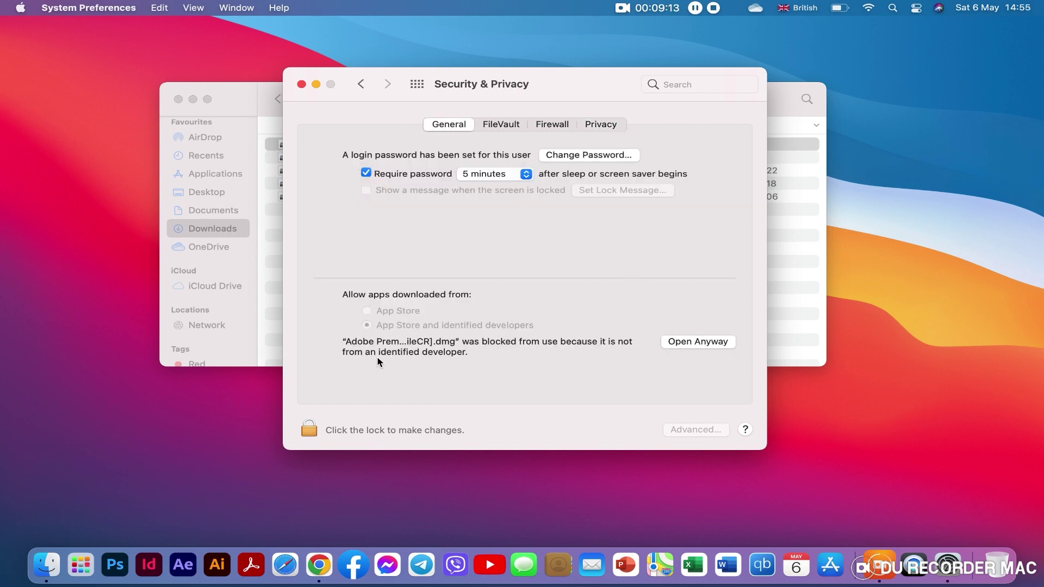
Allow the blocked Adobe Premiere Pro 2022 22.6 U2B macOS [FileCR].dmg to open anyway and close the Downloads window
click(685, 343)
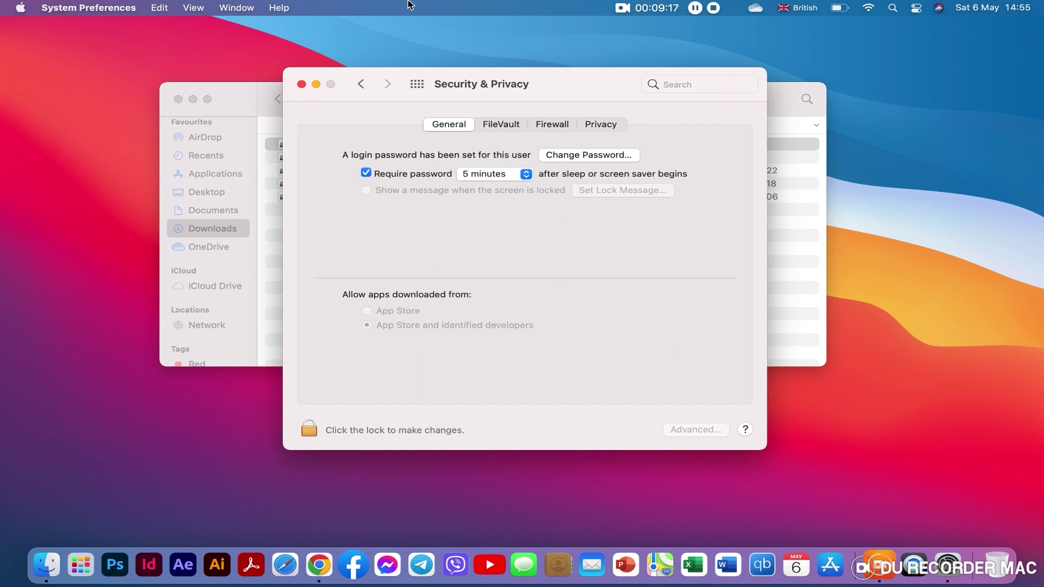
click(316, 84)
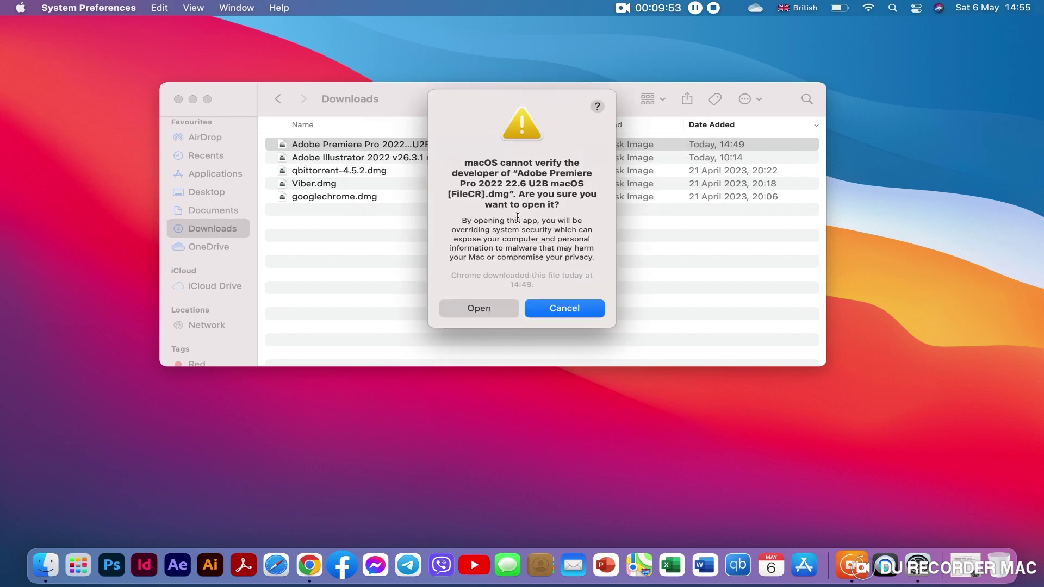
click(481, 308)
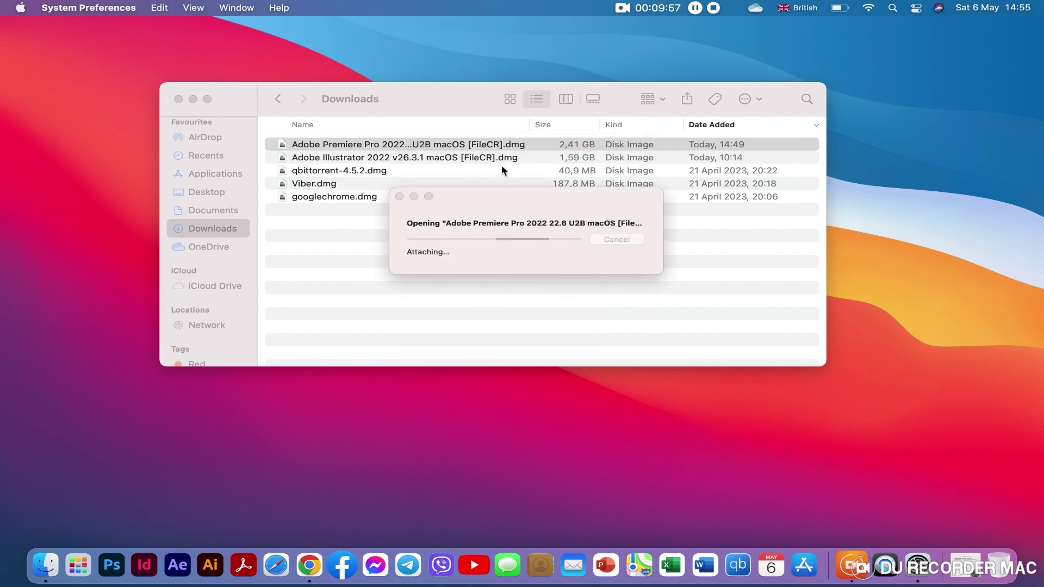
click(181, 101)
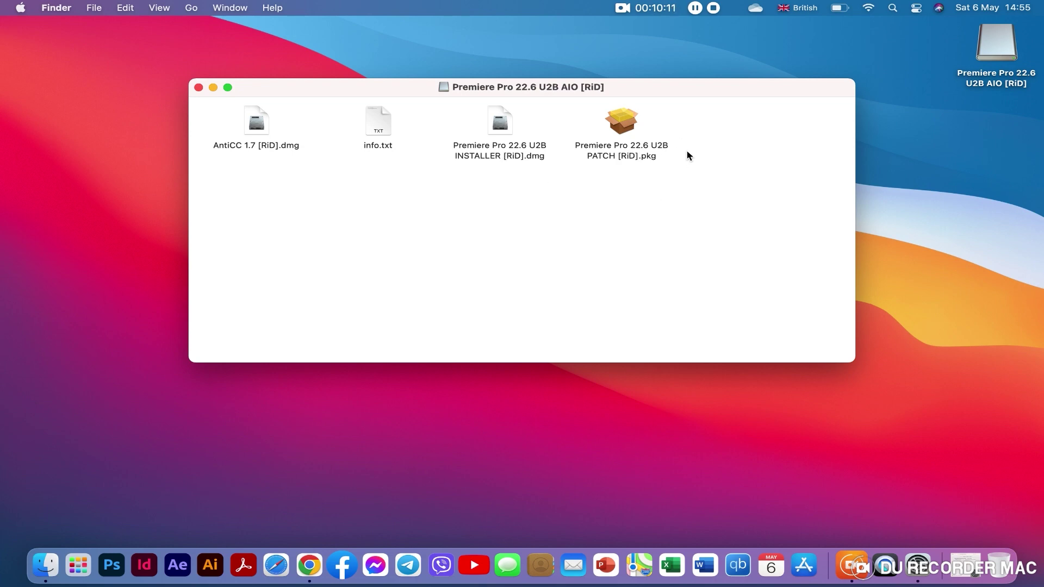
Open the AntiCC 1.7 [RiD].dmg disk image and try to open its AntiCC 1.7 [RiD].pkg package
click(261, 130)
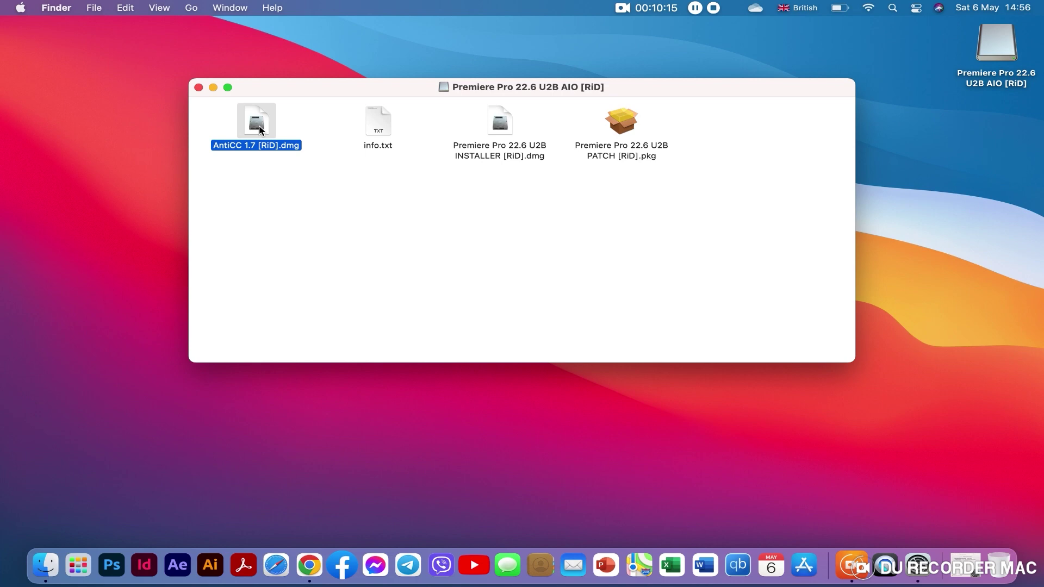
double_click(260, 126)
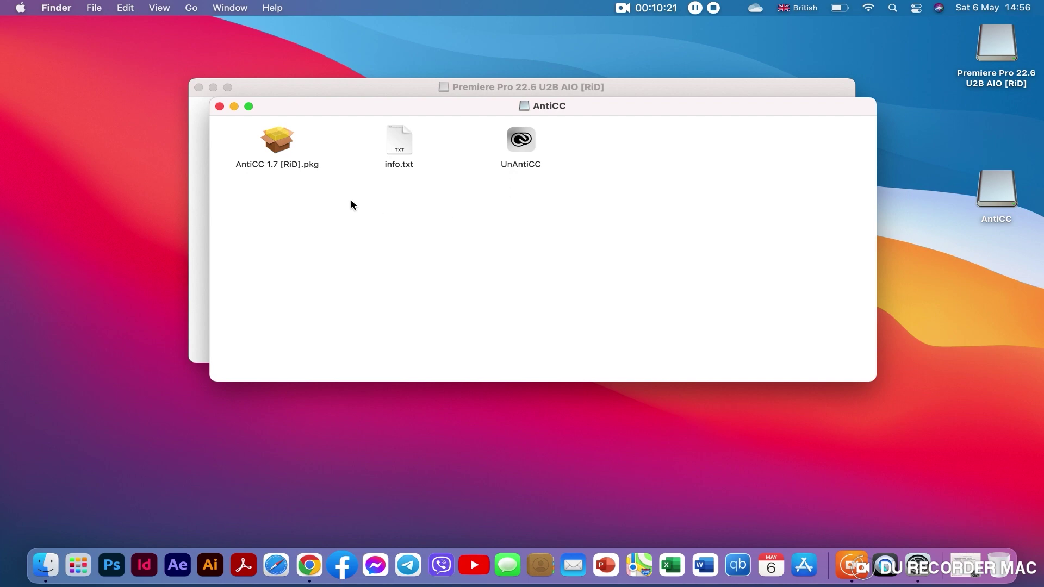
drag(369, 113, 452, 128)
click(363, 161)
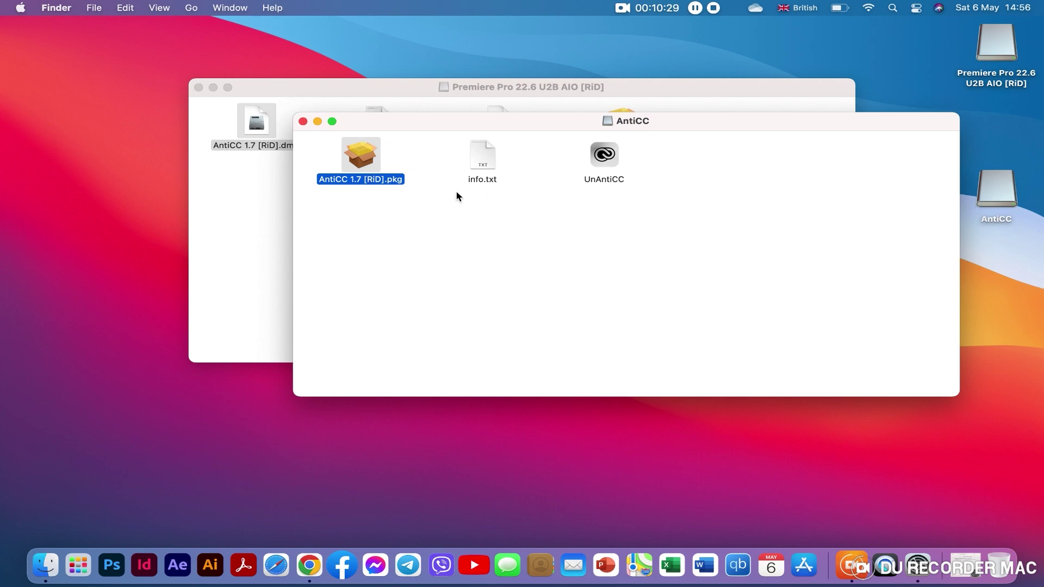
double_click(374, 169)
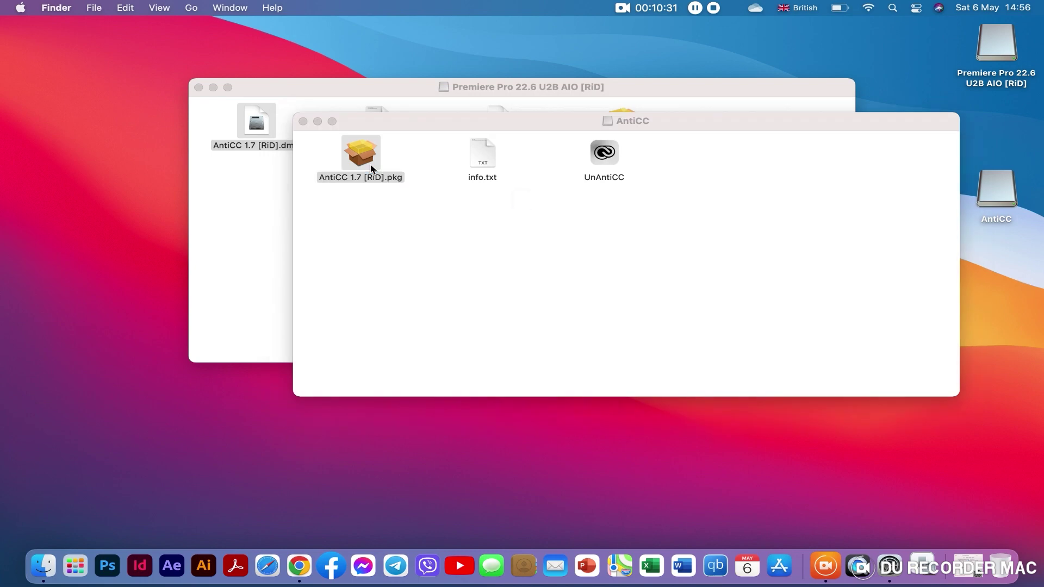
click(513, 281)
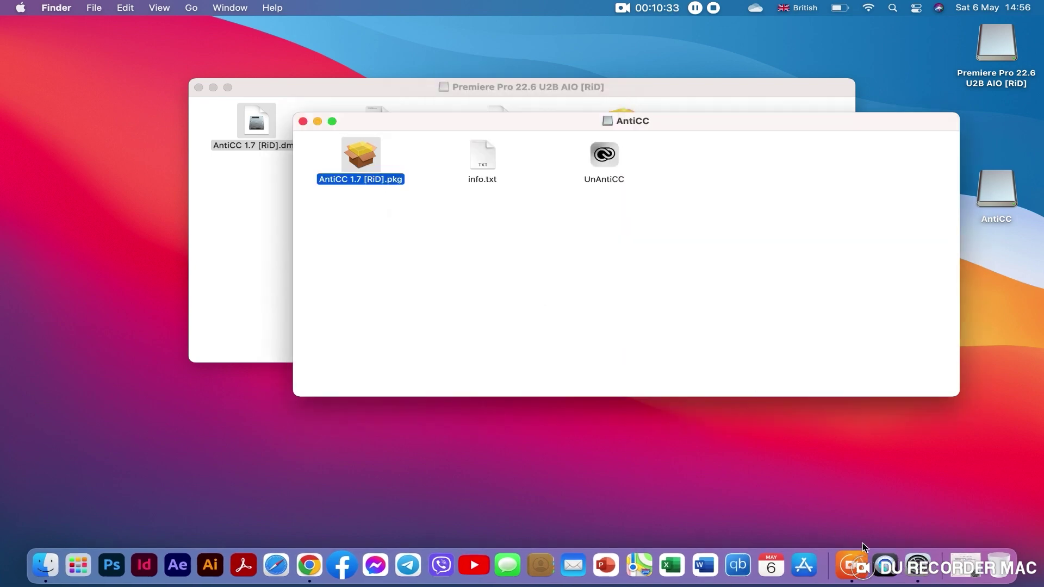
Allow the blocked AntiCC 1.7 [RiD].pkg package to open anyway through the Security & Privacy settings
click(926, 575)
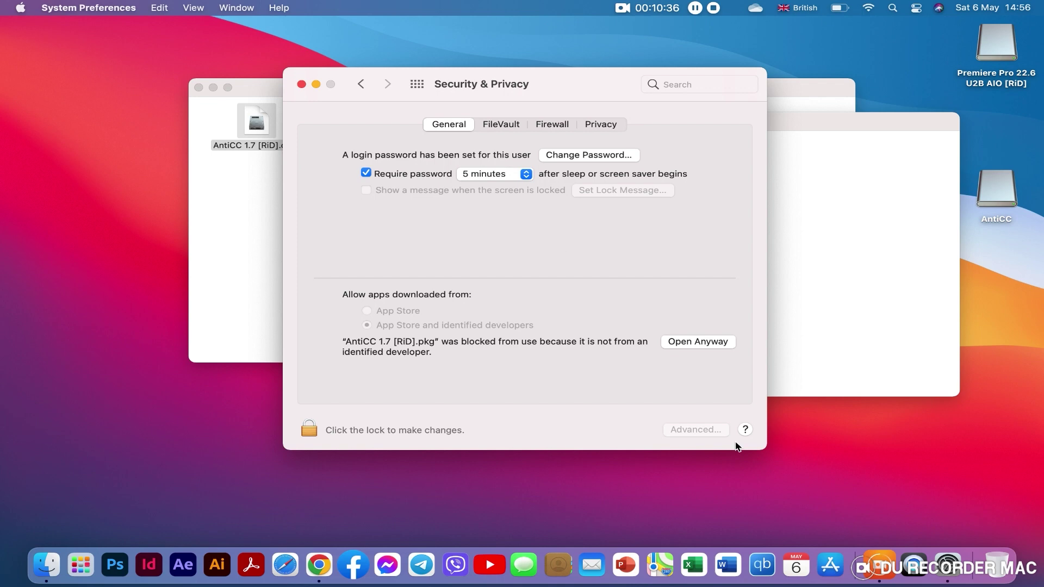
click(706, 341)
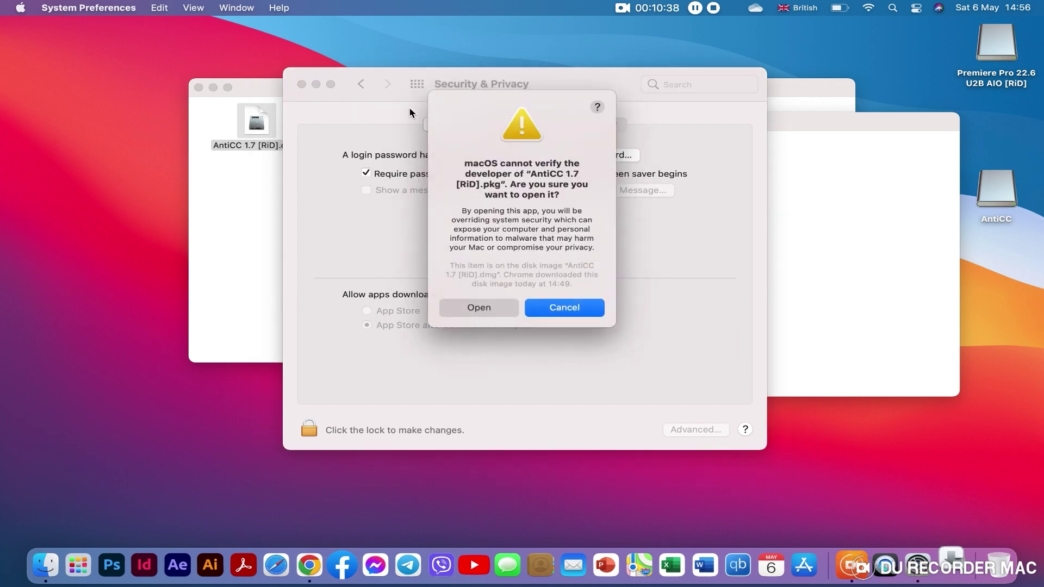
click(316, 83)
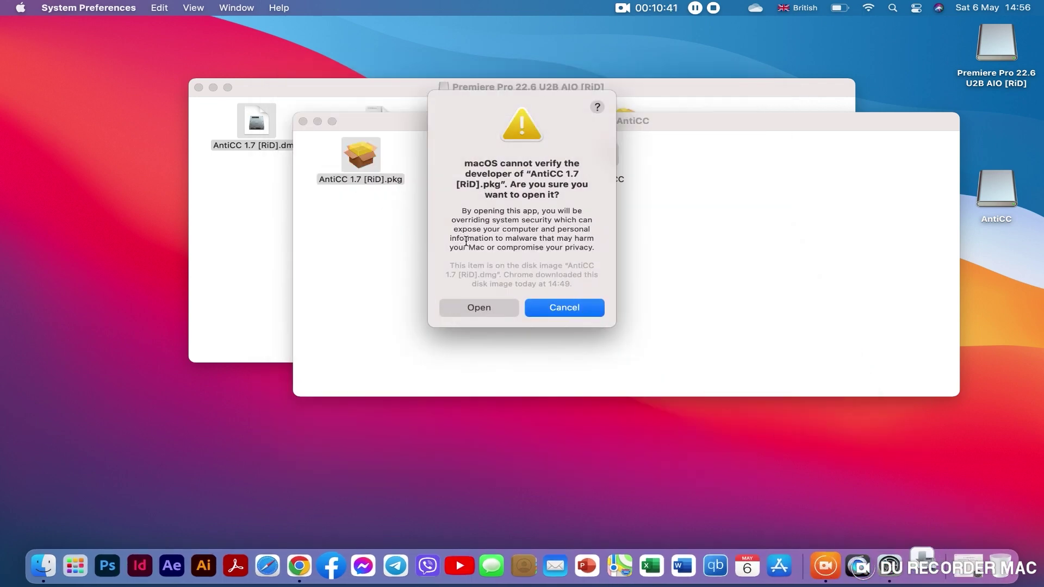
click(488, 310)
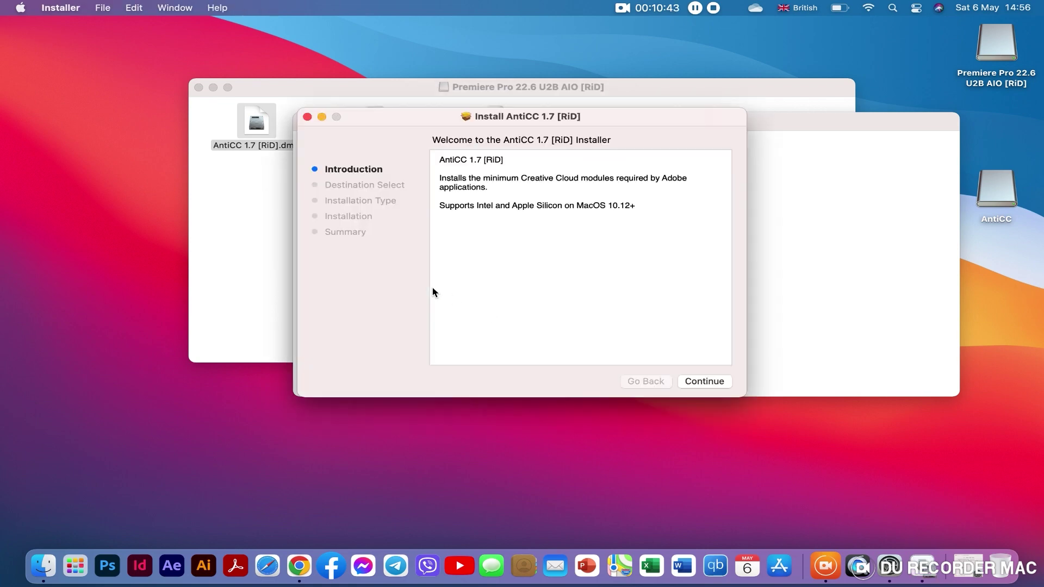
Perform the standard installation of AntiCC 1.7 [RiD], authorising it with the account password, and close the installer
click(707, 384)
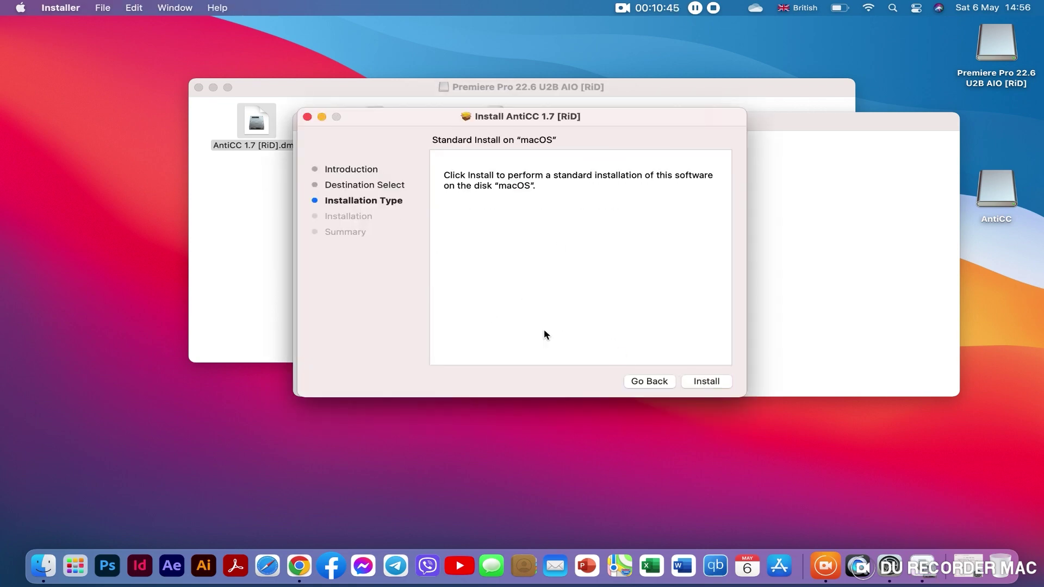
click(702, 386)
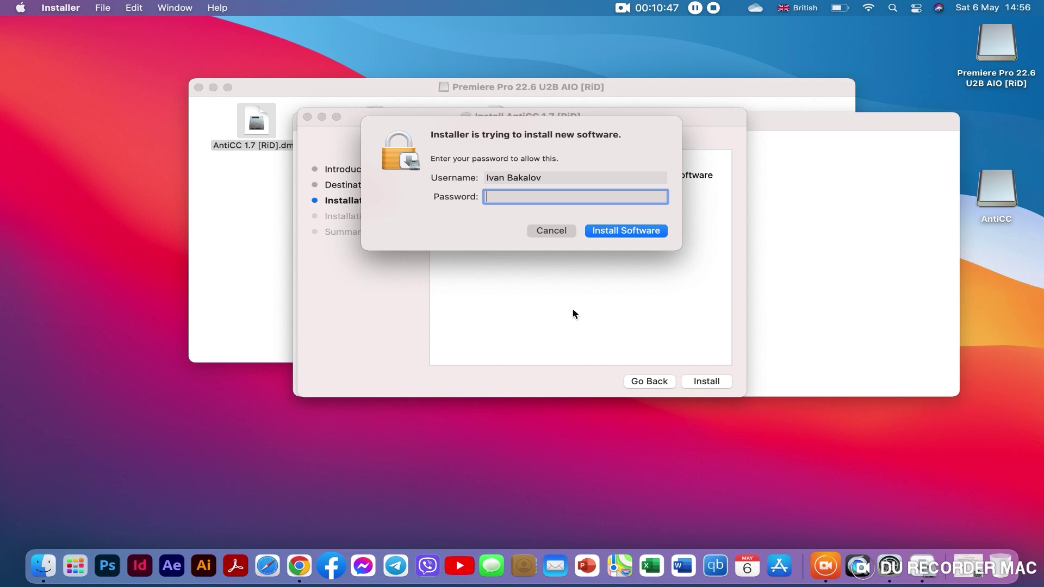
text(••)
click(630, 231)
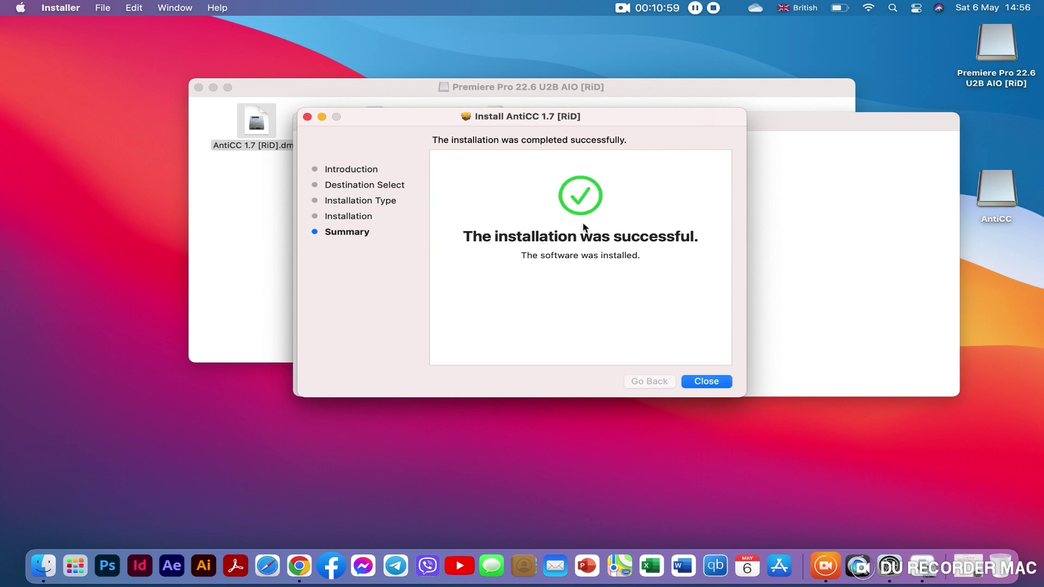
click(706, 381)
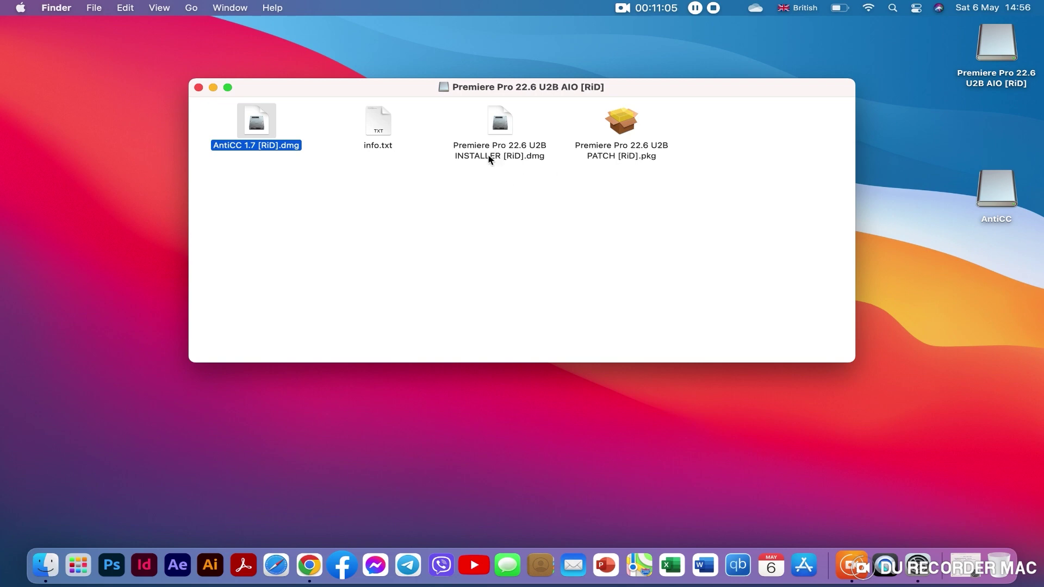
Open the Premiere Pro 22.6 U2B INSTALLER [RiD].dmg disk image and try to run its Install app
click(510, 136)
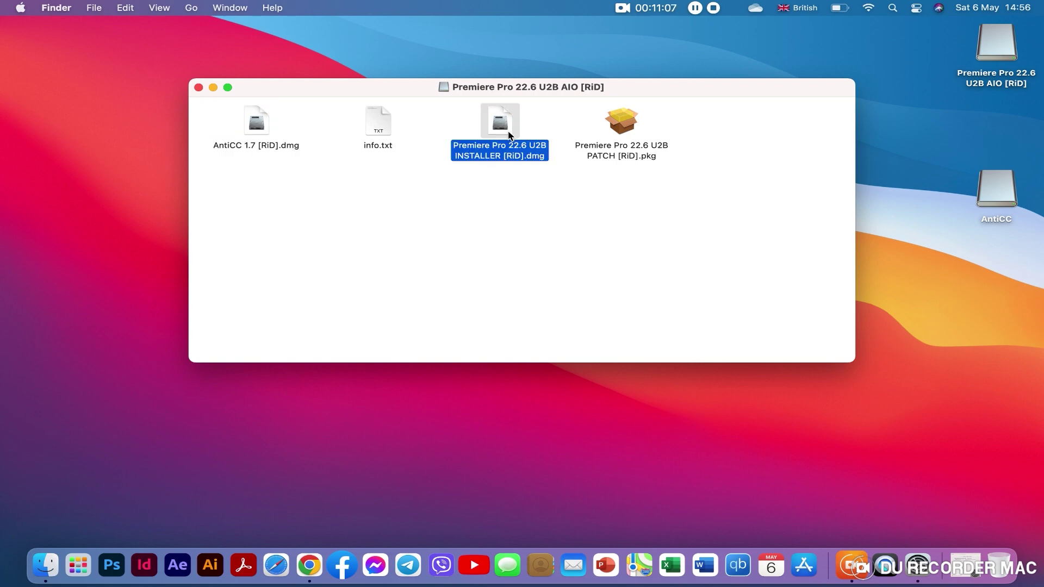
double_click(510, 135)
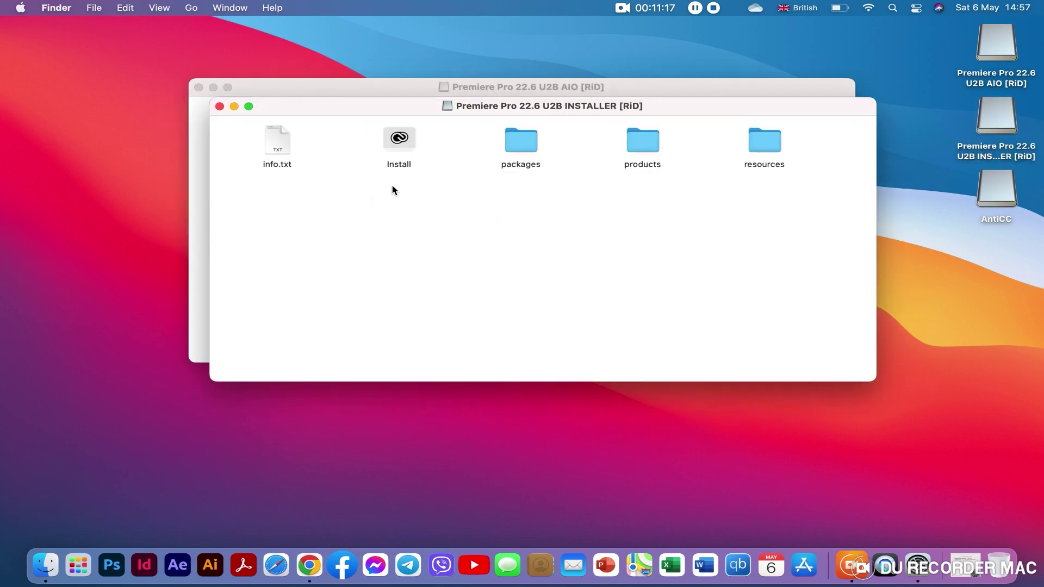
double_click(408, 145)
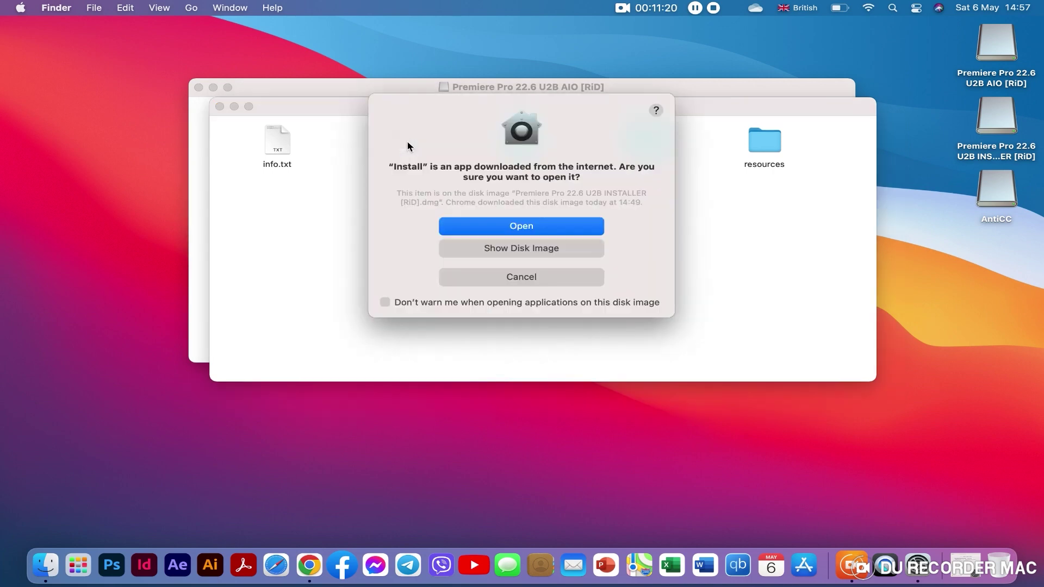
click(506, 226)
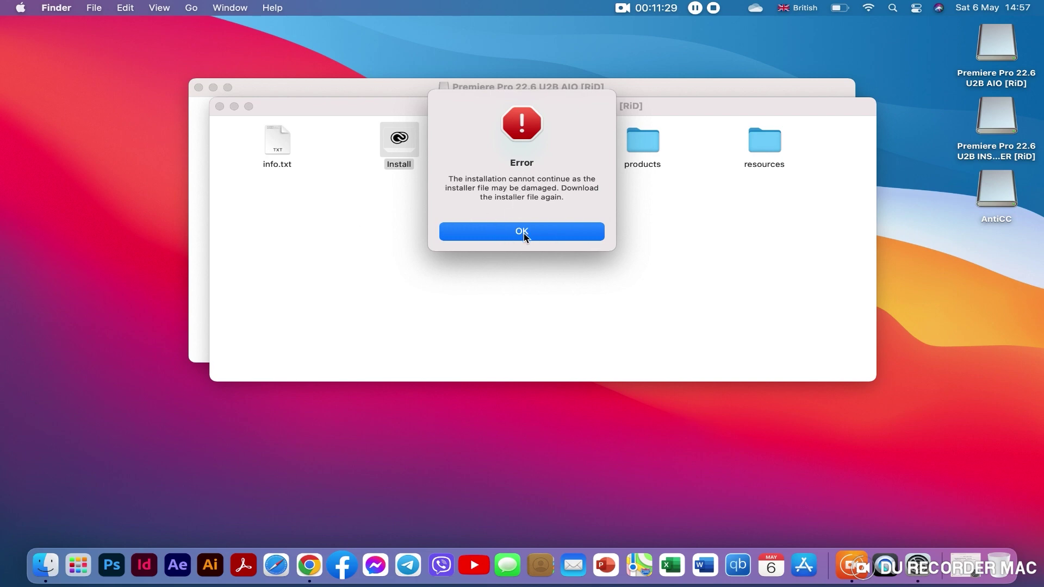
click(505, 238)
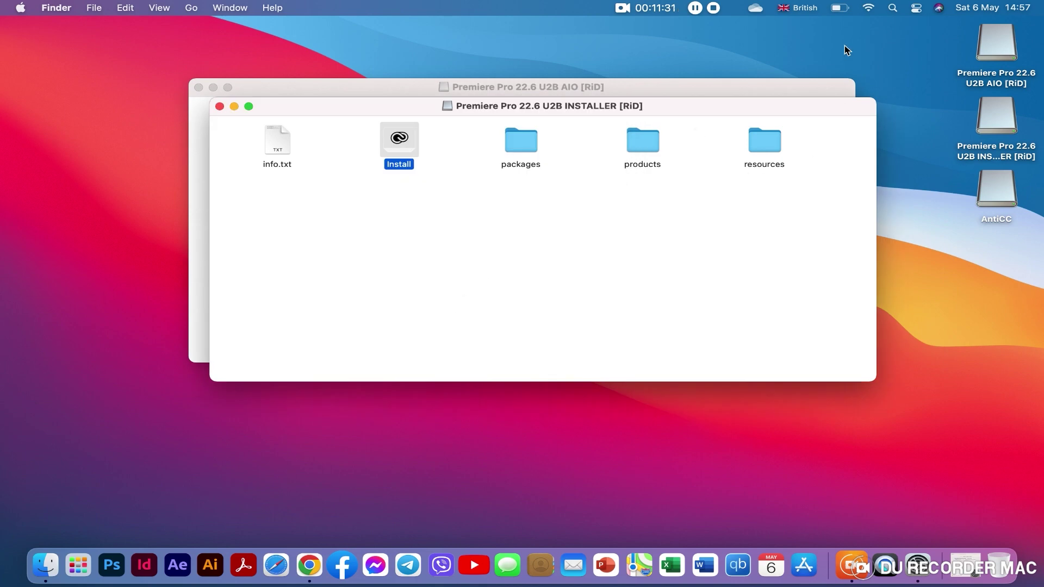
Turn off the Mac's Wi-Fi connection
click(869, 9)
click(858, 30)
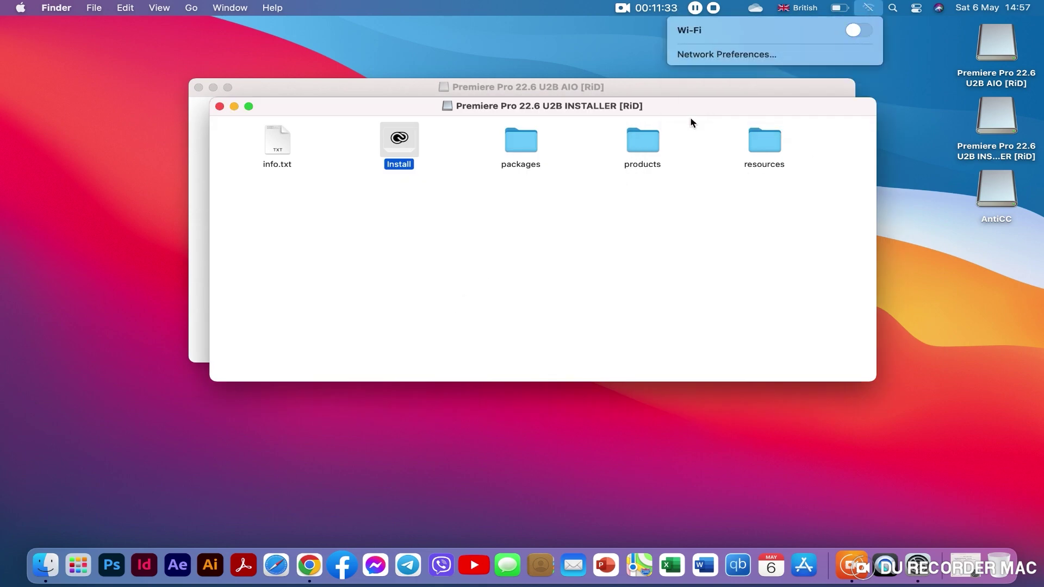
click(508, 236)
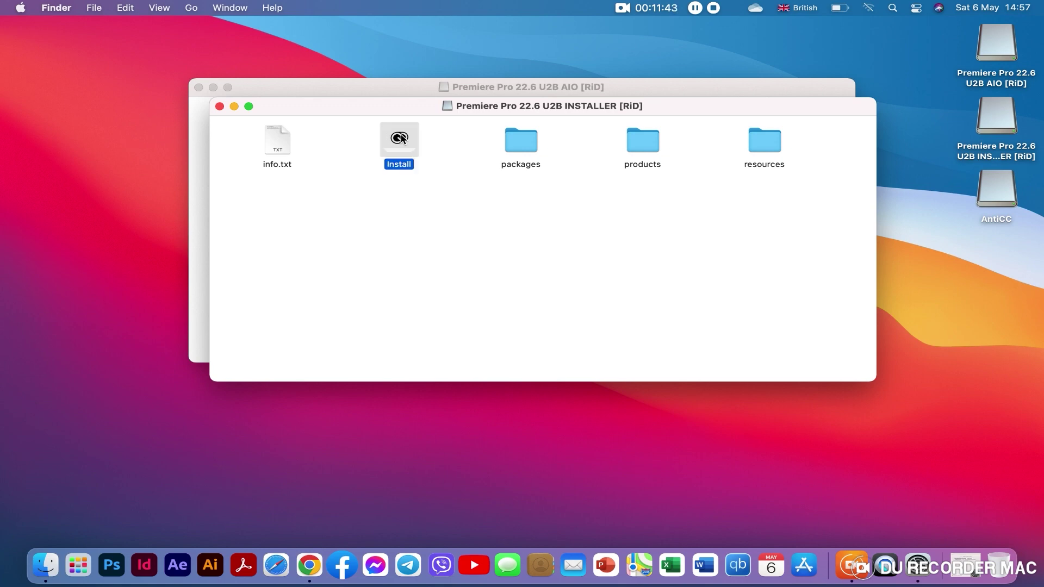
Show the package contents of the Install app and run the Install executable from its Contents/MacOS folder
right_click(401, 138)
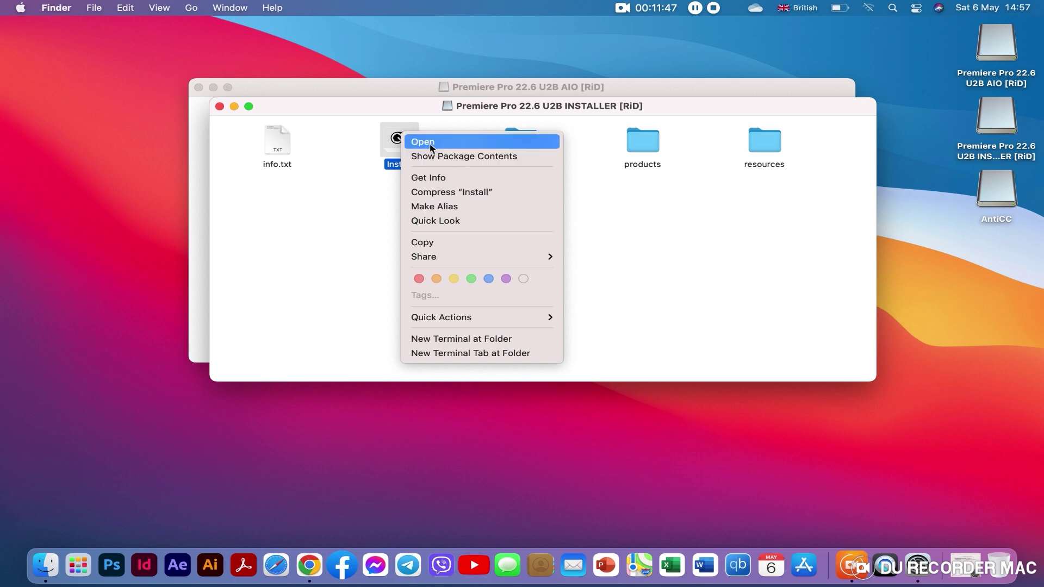
click(445, 156)
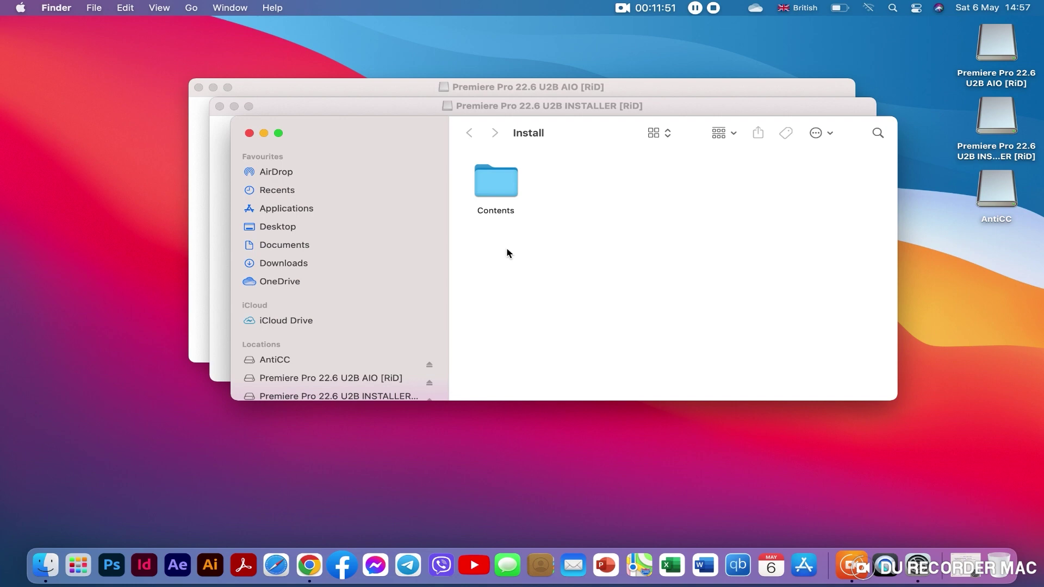
double_click(505, 186)
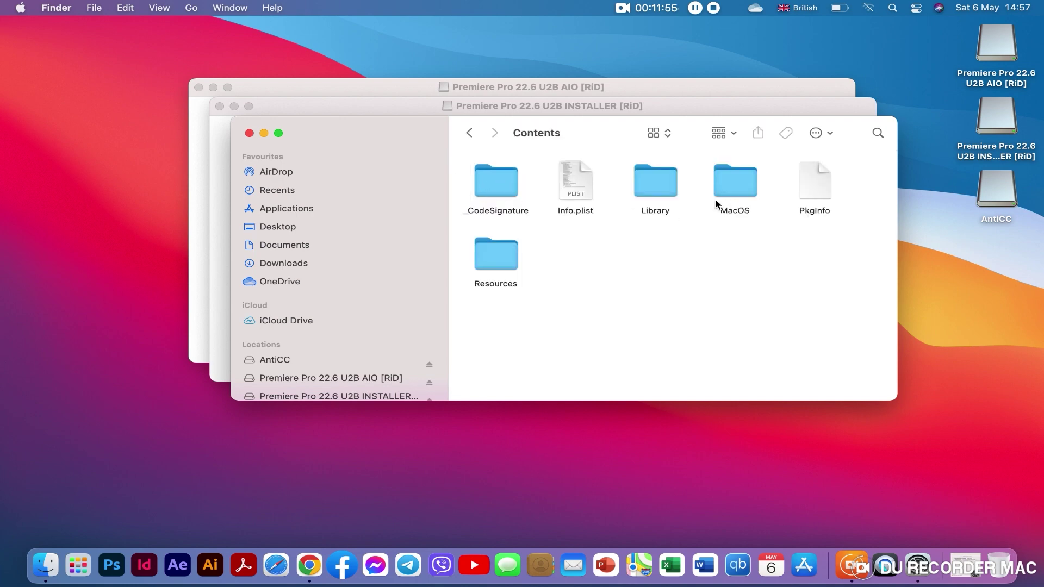
double_click(741, 188)
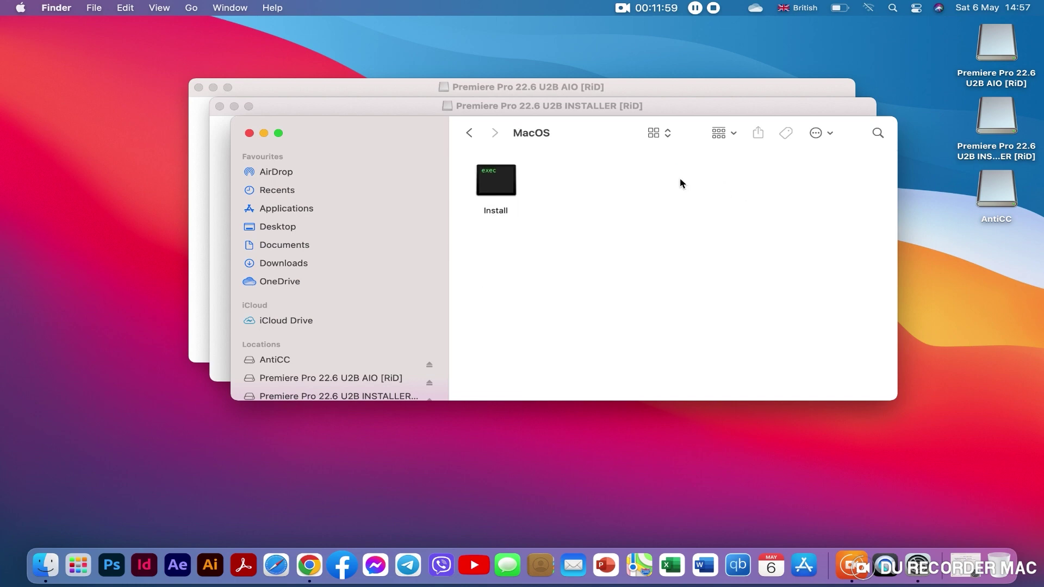
double_click(501, 182)
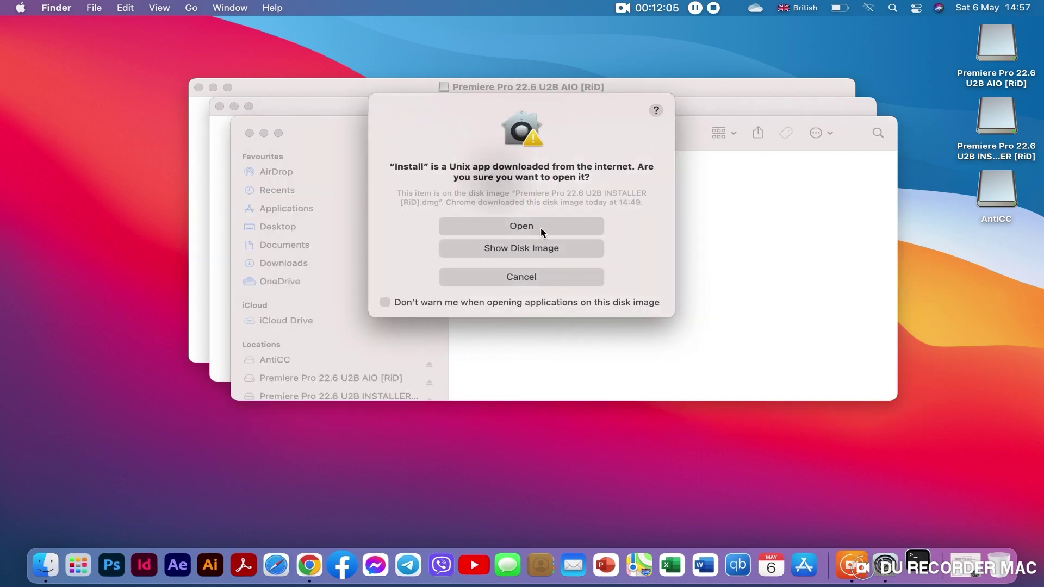
click(566, 228)
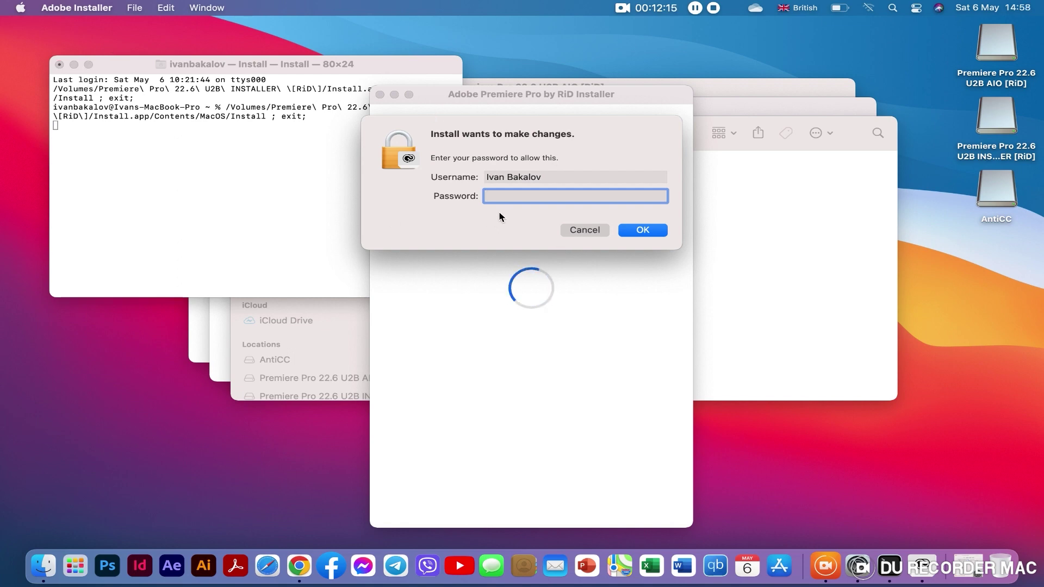
Authorise the installer with the account password, install Adobe Premiere Pro 22.6 in English (International) and close the installer
text(xxxxx)
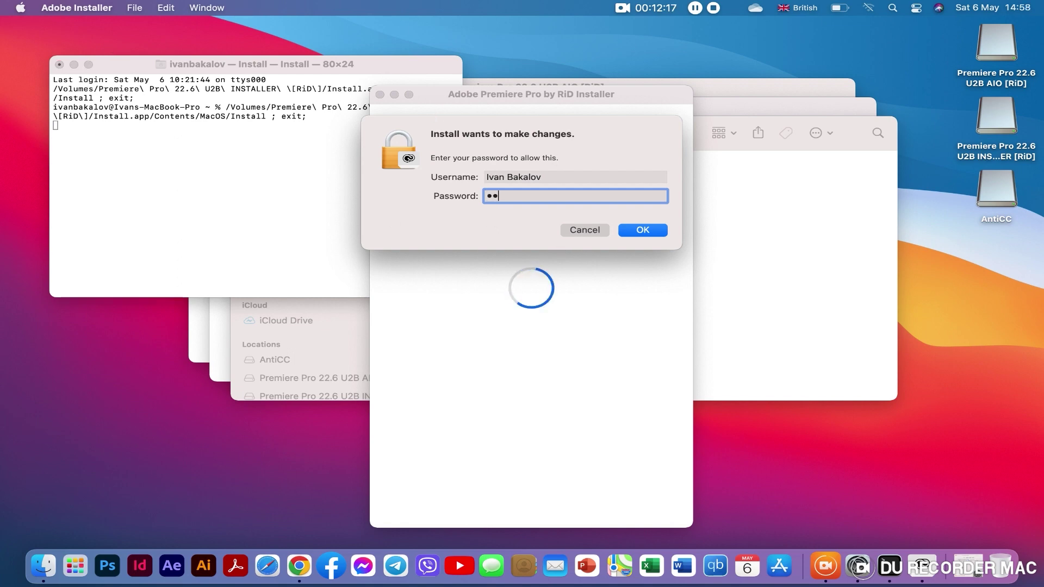
text(x)
click(657, 236)
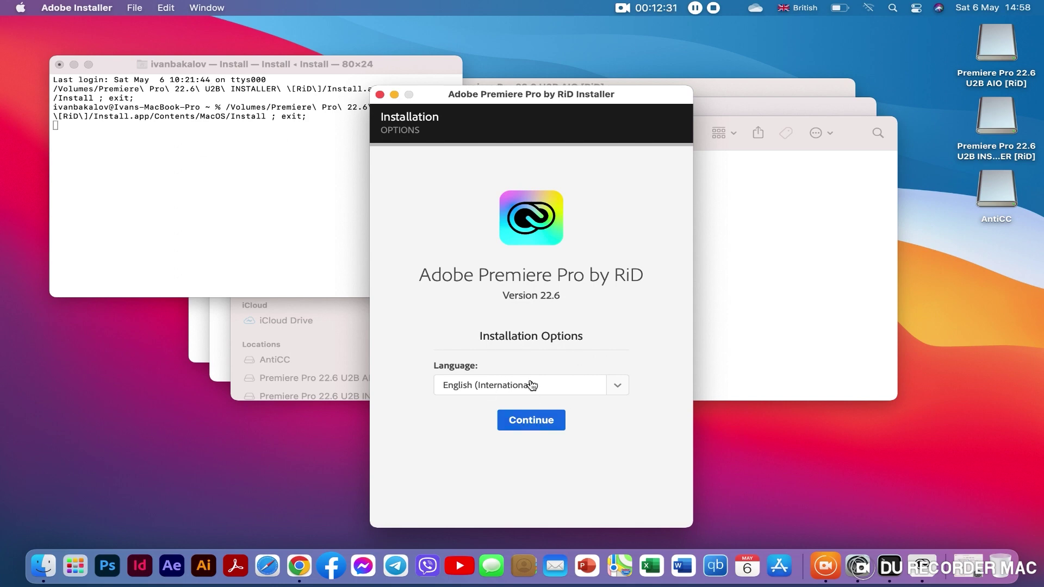
click(536, 420)
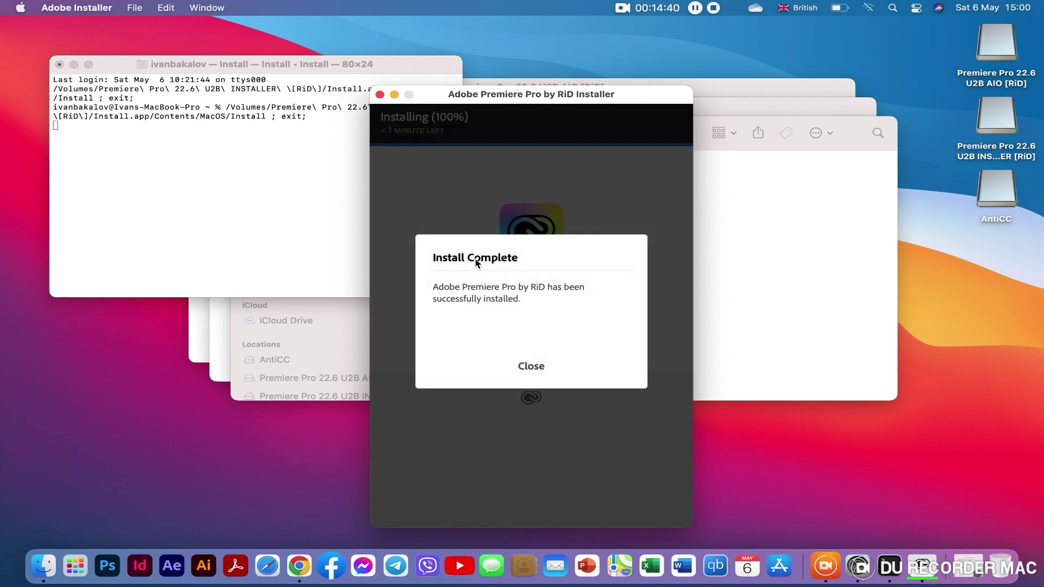
click(532, 366)
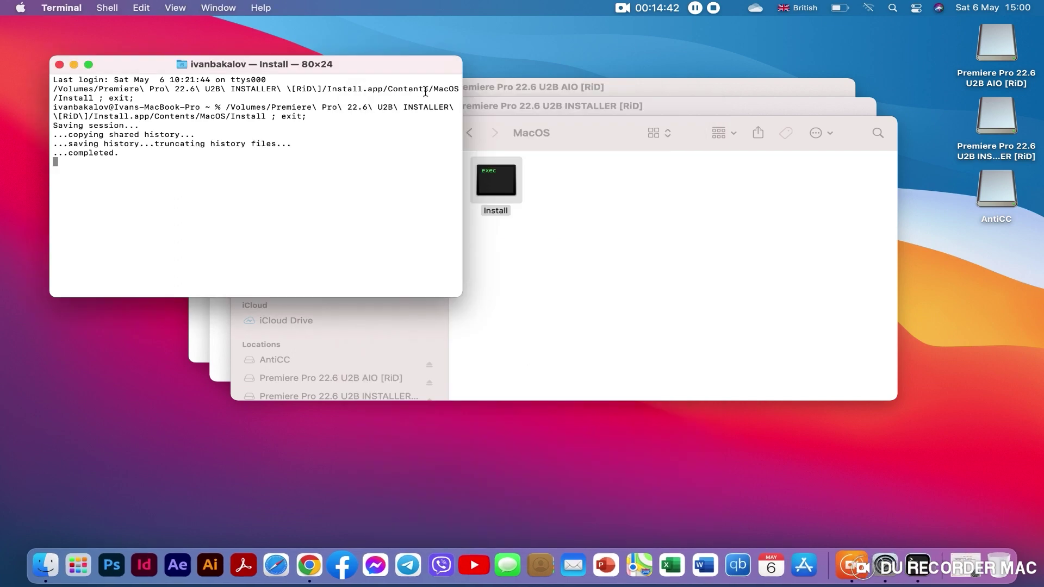
Close the Premiere Pro 22.6 U2B INSTALLER [RiD] and MacOS Finder windows
click(677, 112)
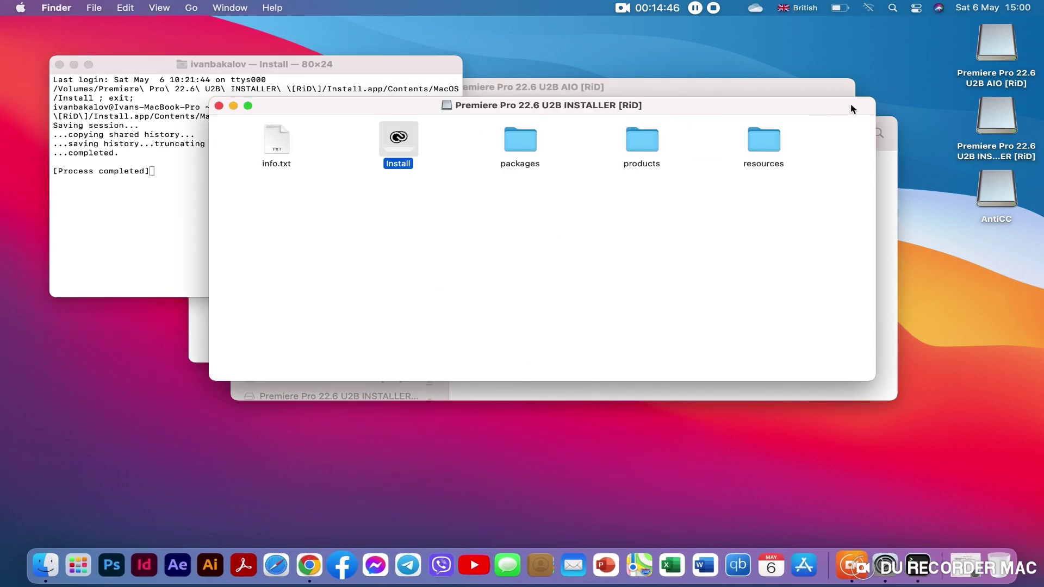
drag(747, 109, 731, 116)
click(204, 112)
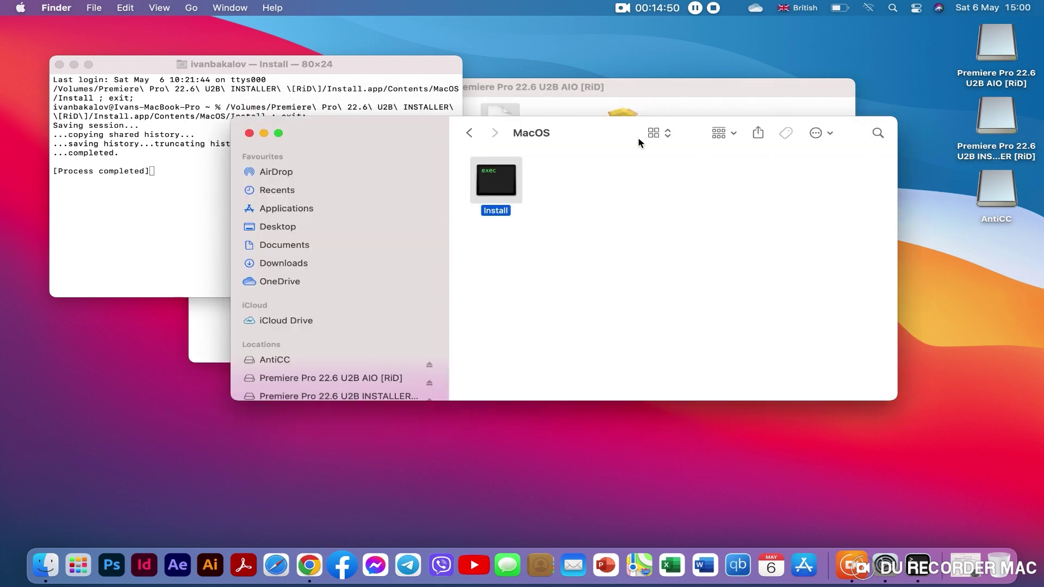
click(250, 133)
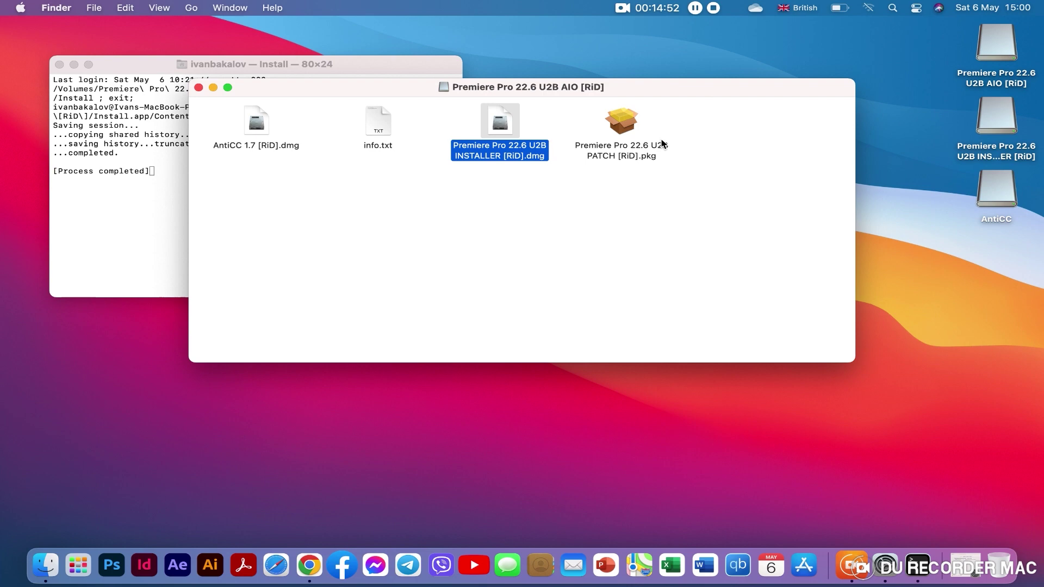
Open Premiere Pro 22.6 U2B PATCH [RiD].pkg, allowing the blocked package through the Security & Privacy preferences
double_click(627, 130)
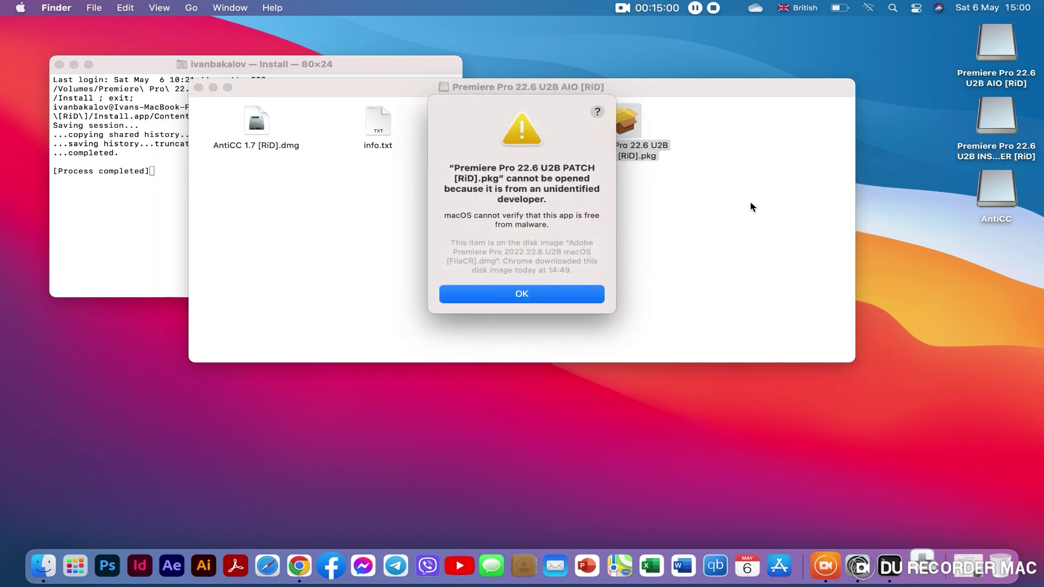
click(585, 297)
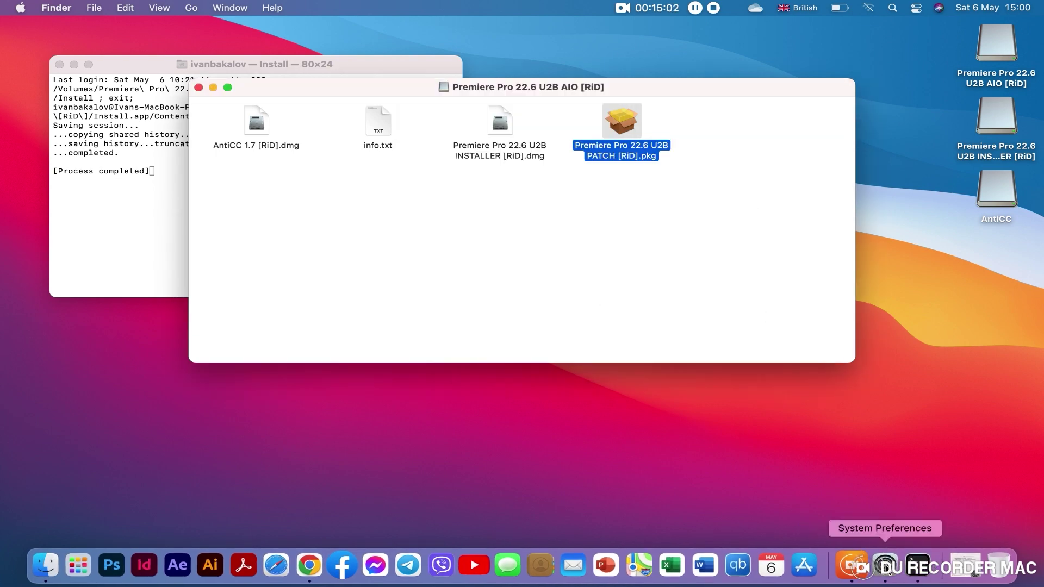
click(888, 554)
click(706, 349)
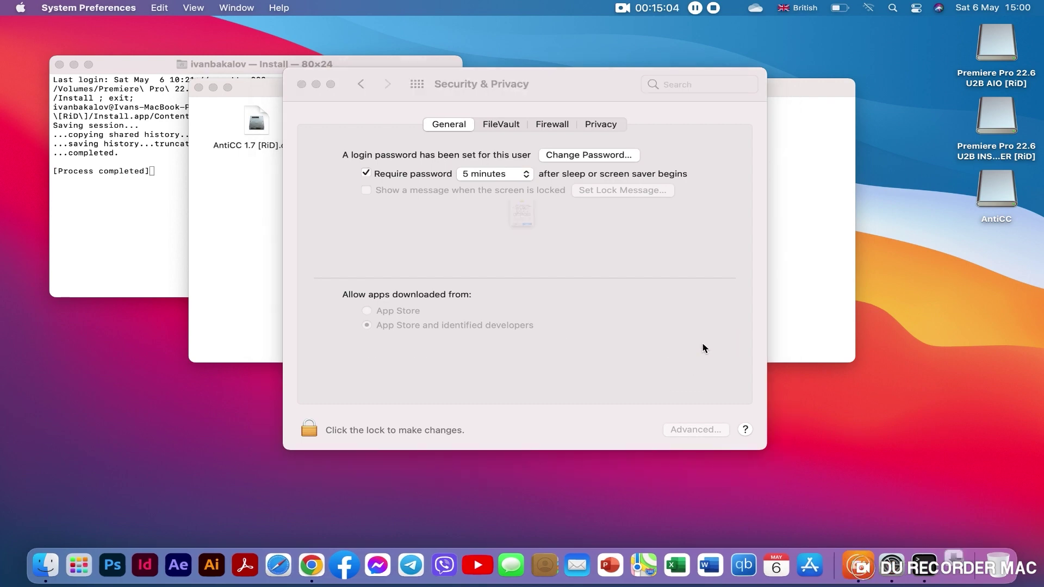
click(477, 311)
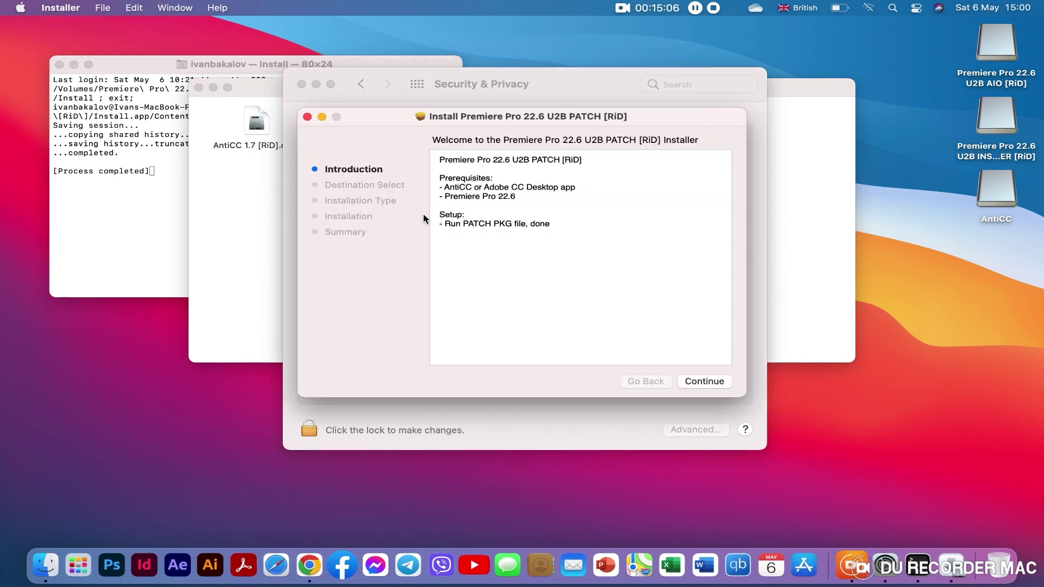
Perform the standard installation of the Premiere Pro 22.6 U2B patch, authorising it with the account password, and keep the installer package
click(713, 383)
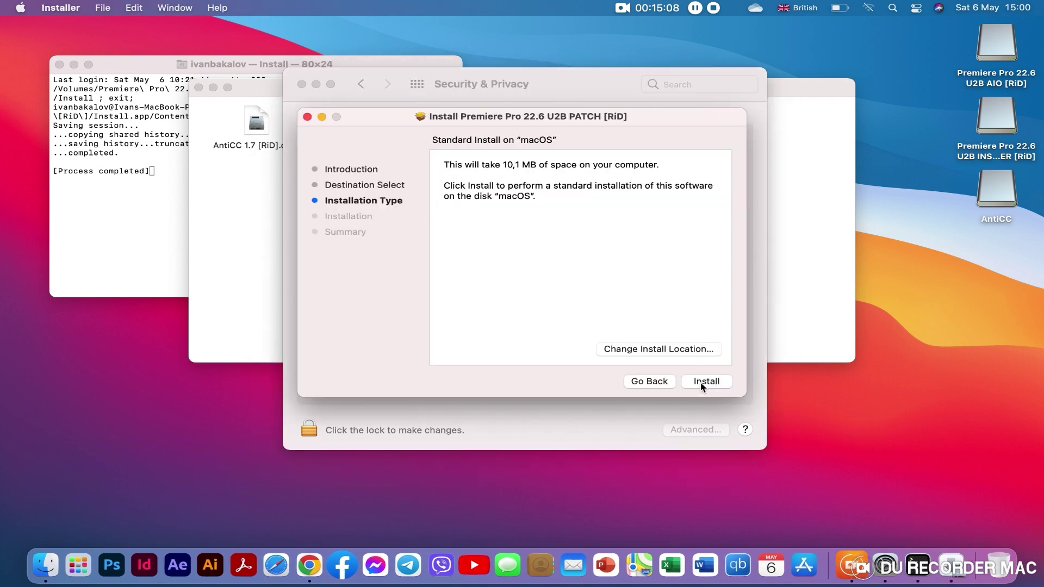
click(699, 384)
text(1)
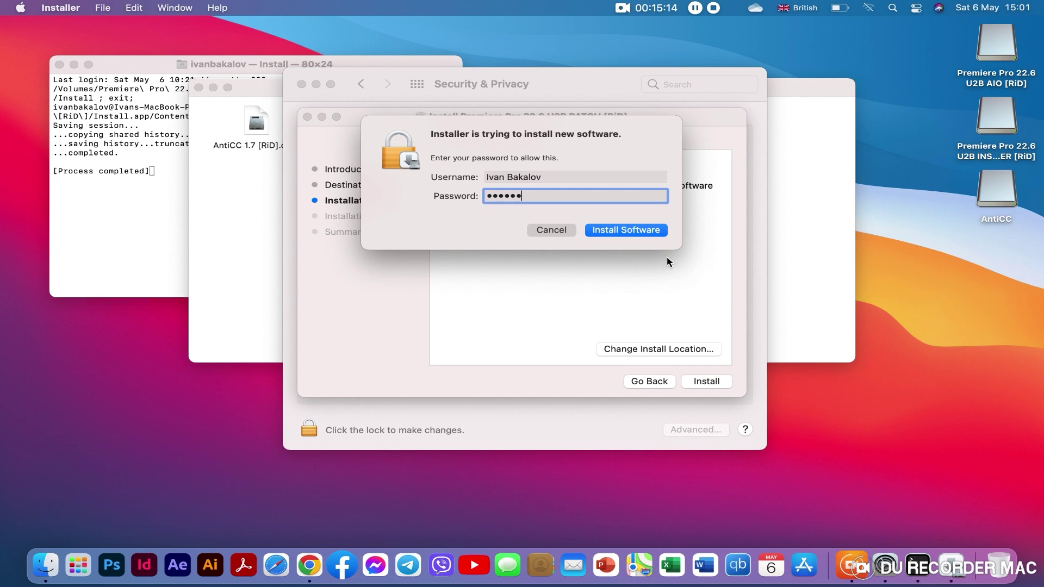
click(653, 236)
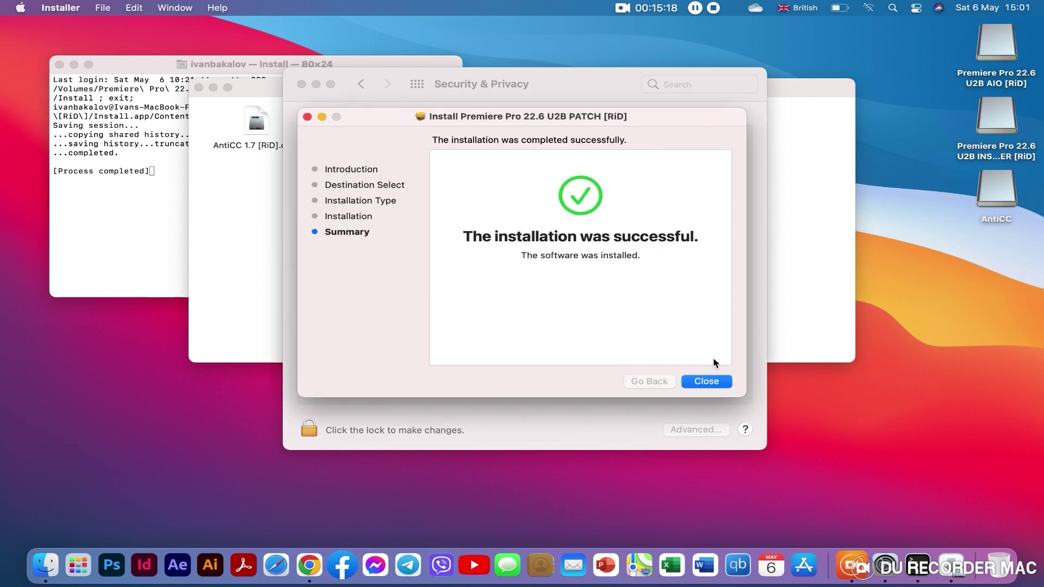
click(709, 382)
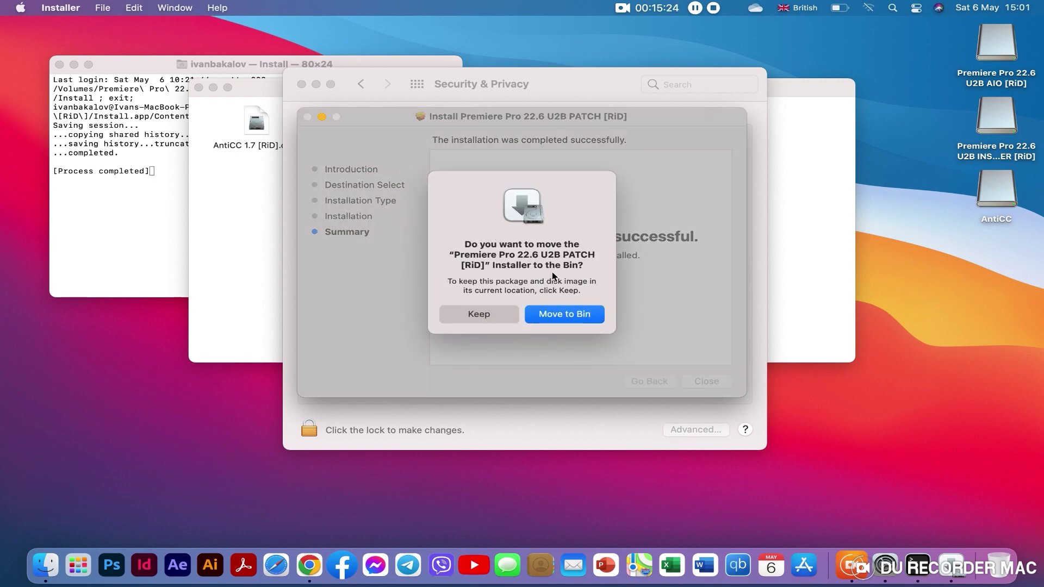
click(478, 315)
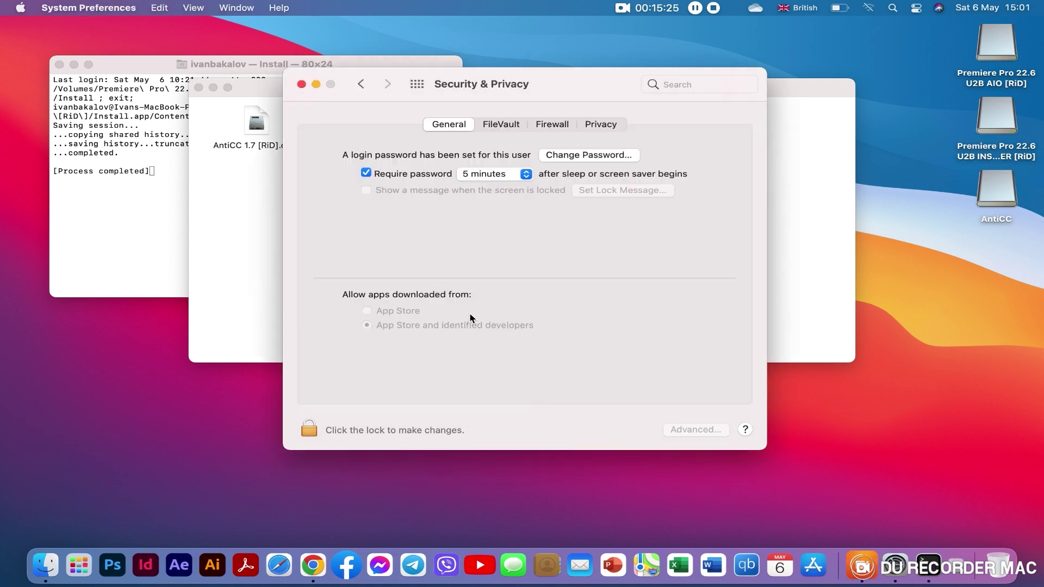
Close the Security & Privacy, Premiere Pro 22.6 U2B AIO [RiD] and Terminal windows
click(306, 85)
click(198, 88)
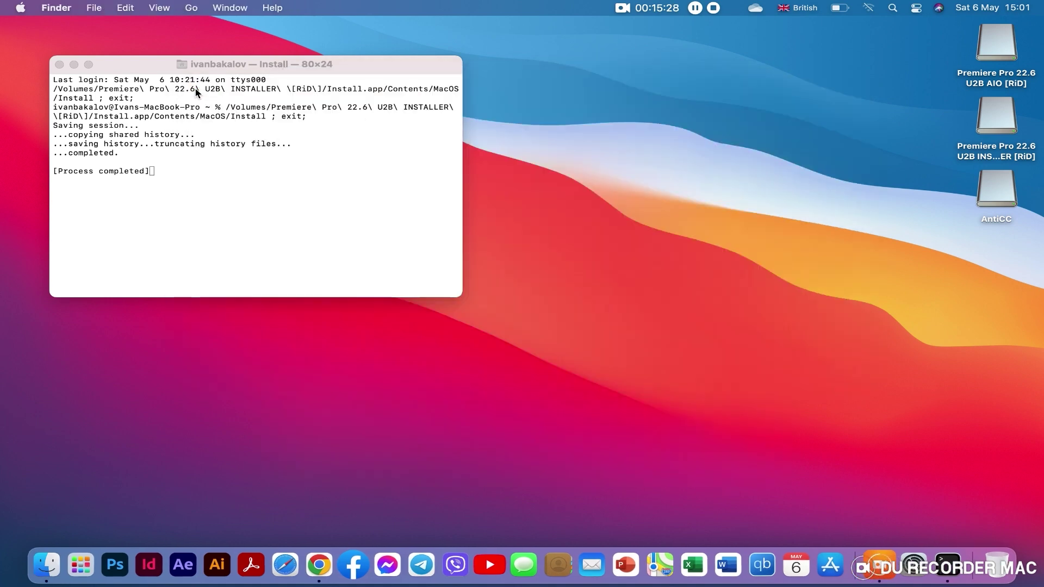
click(60, 65)
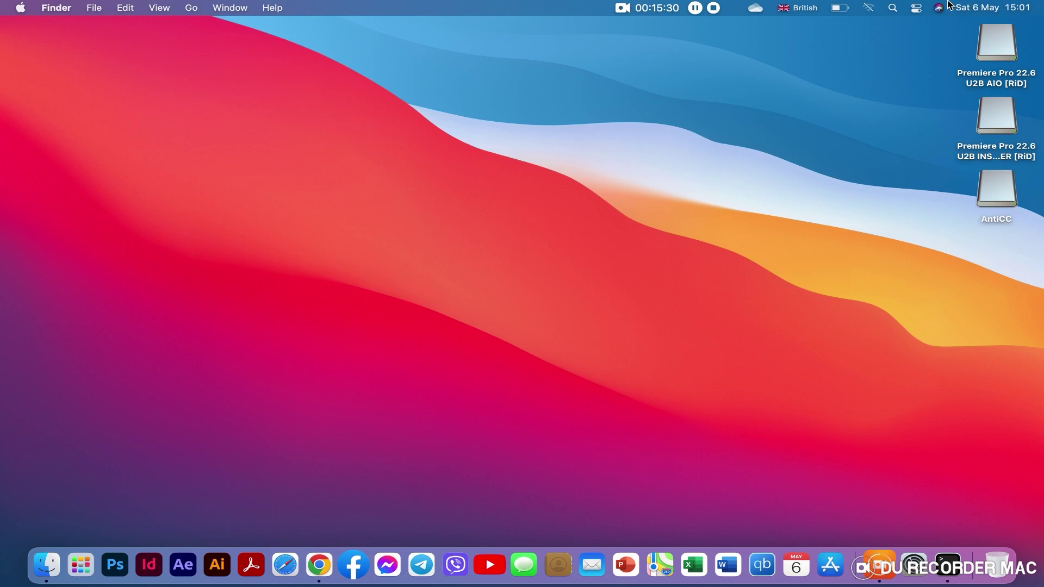
Turn the Mac's Wi-Fi connection back on
click(871, 8)
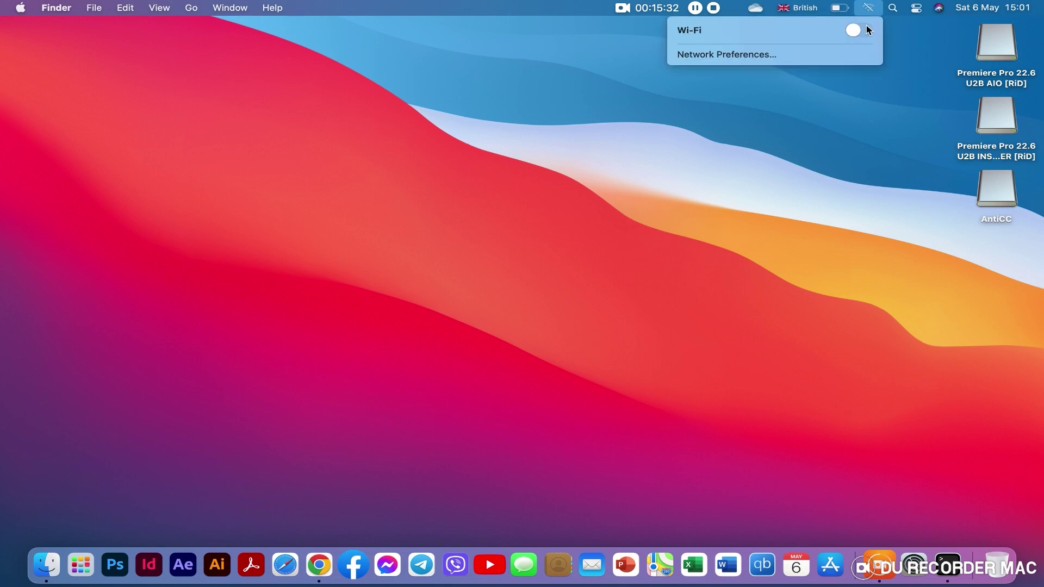
click(865, 30)
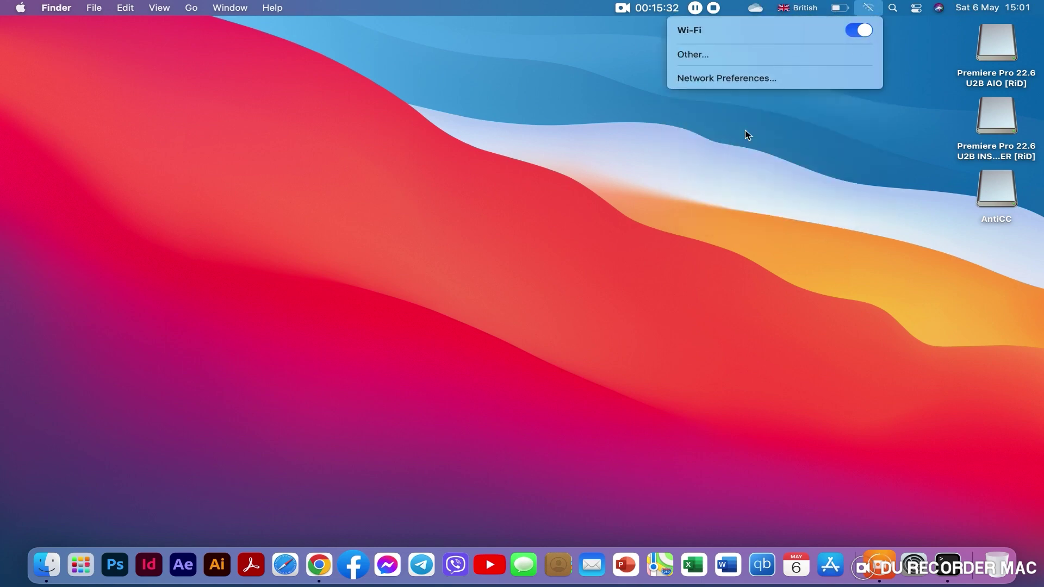
click(757, 178)
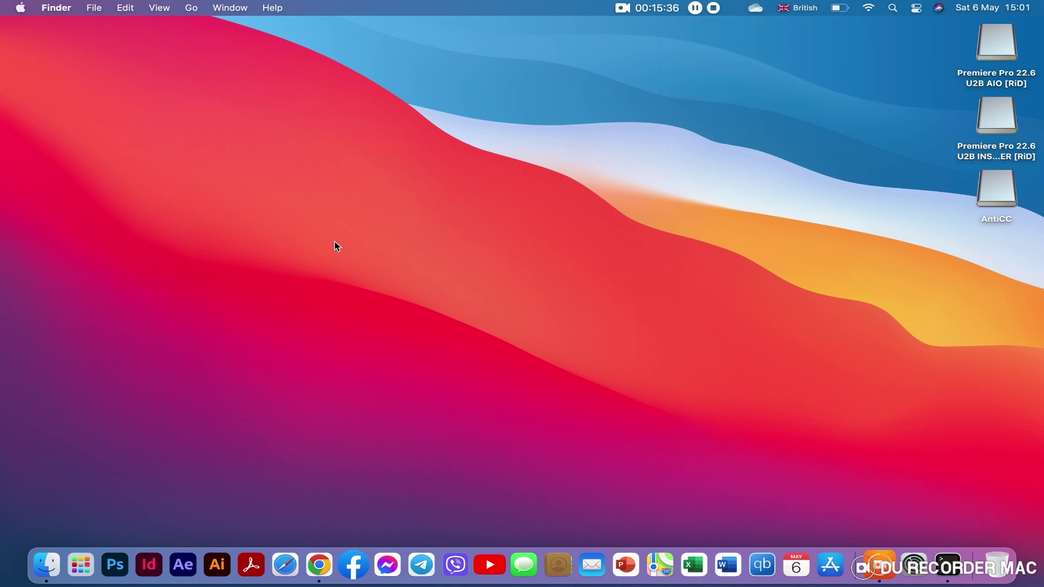
Add Adobe Premiere Pro 2022 from its Applications folder to the Dock between After Effects and Illustrator, and close the Finder window
click(46, 565)
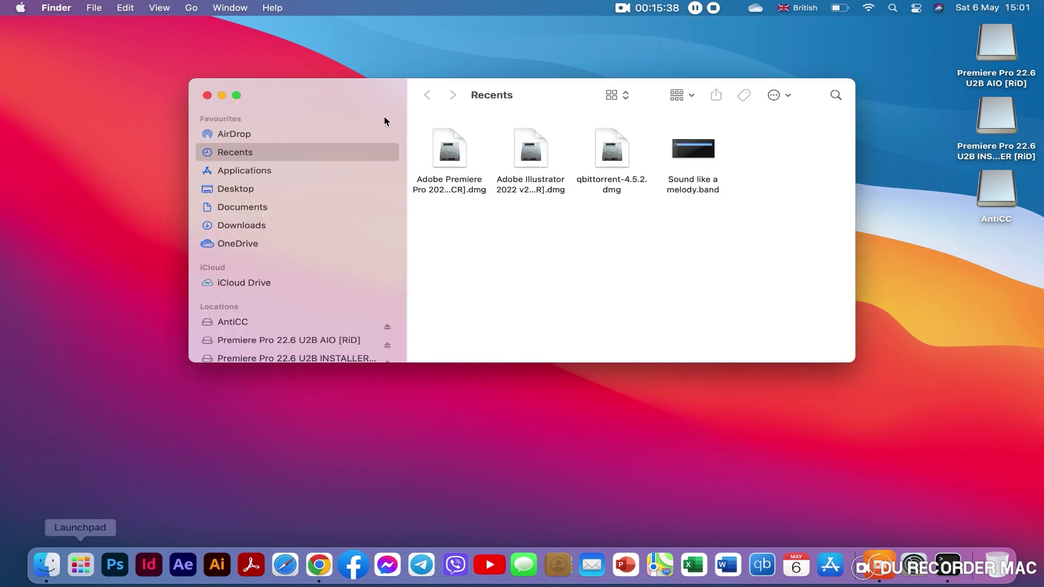
click(260, 171)
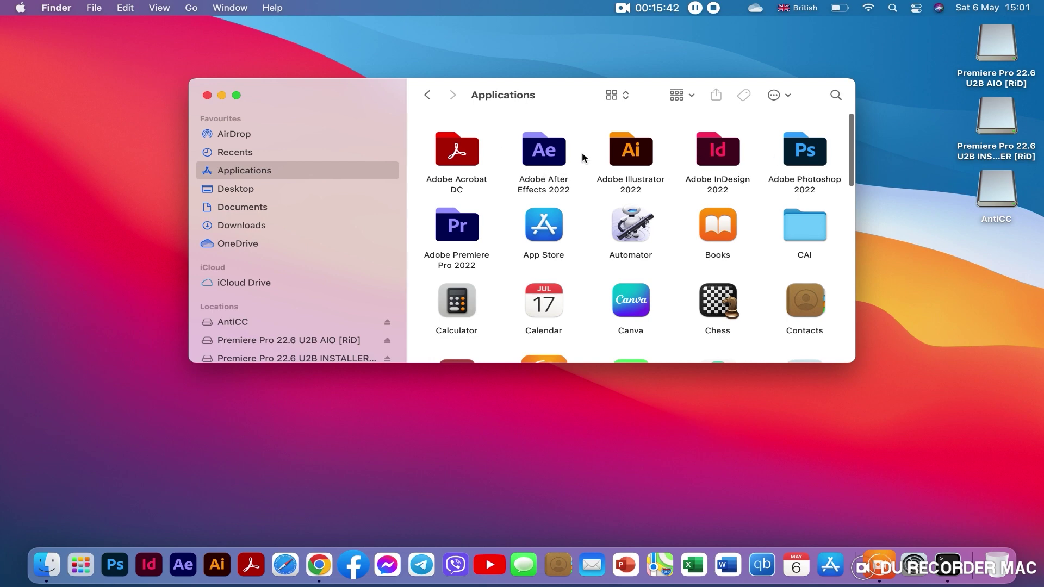
click(460, 229)
double_click(460, 229)
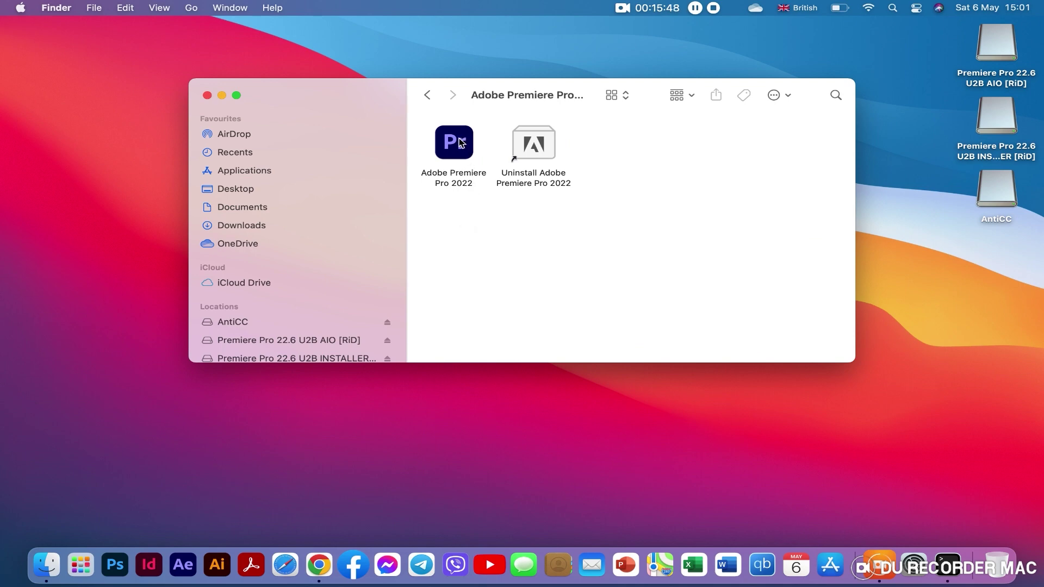
drag(461, 146, 216, 572)
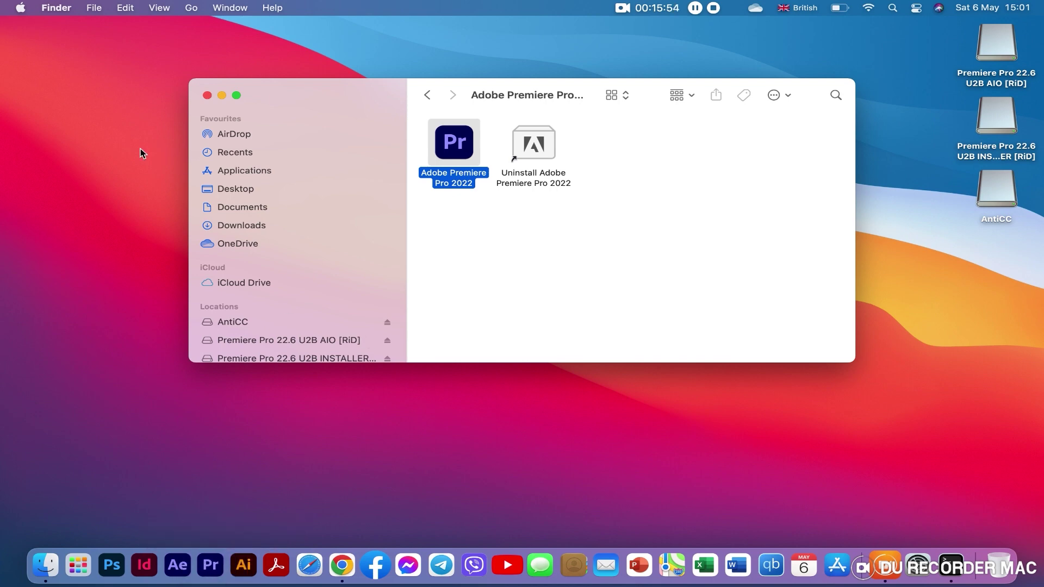
click(207, 96)
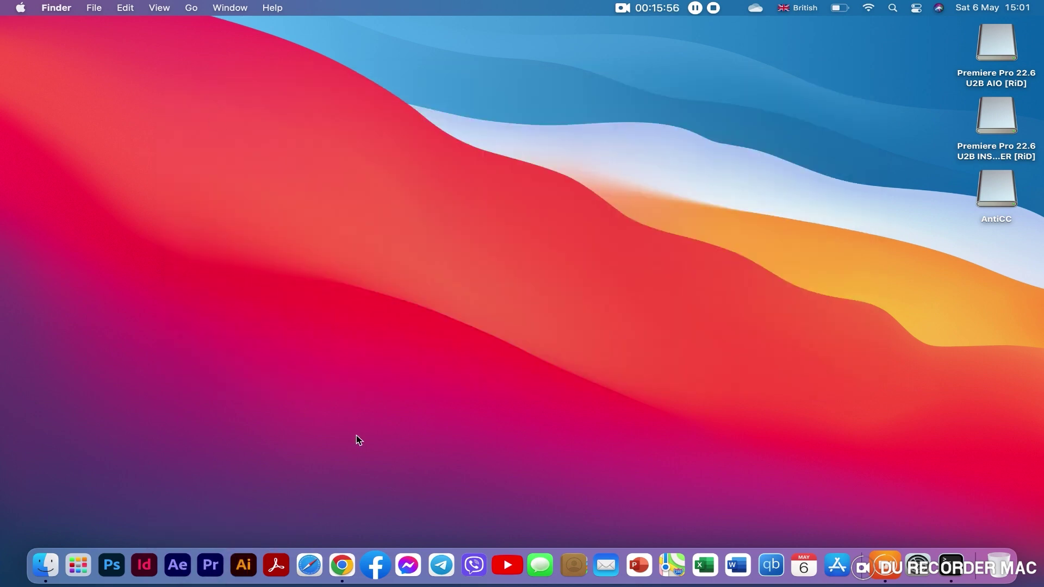
drag(340, 575, 348, 527)
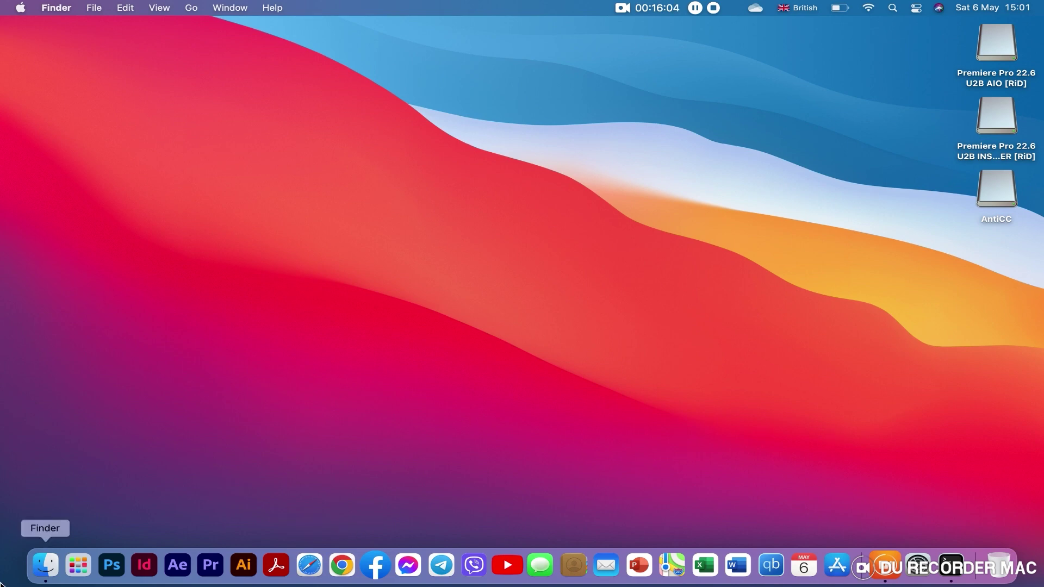
Launch Adobe Premiere Pro 2022 and grant it access to the Documents and Desktop folders
click(211, 569)
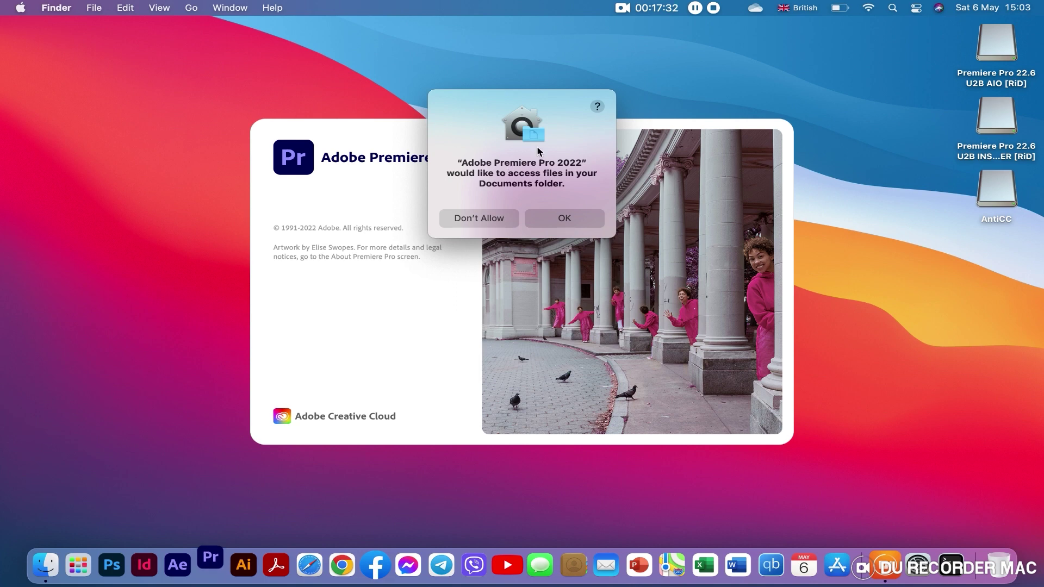
click(569, 219)
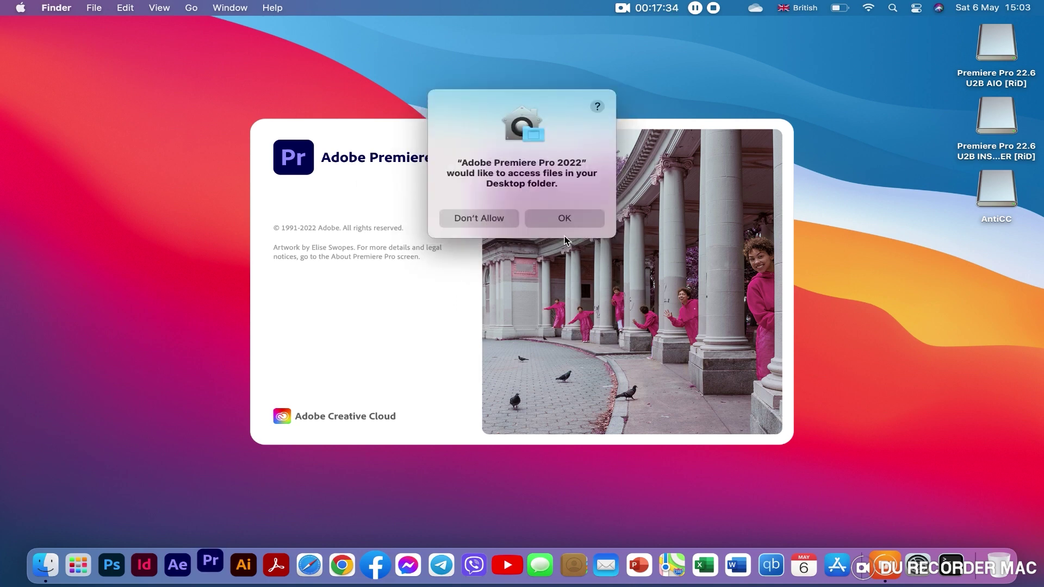
click(571, 223)
click(571, 223)
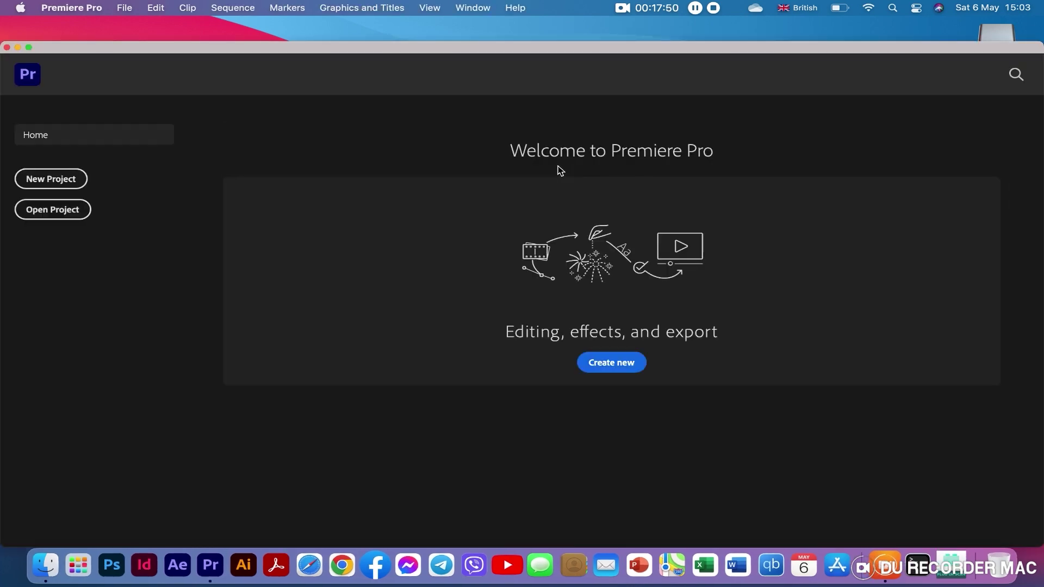
Start a new project to browse the sample media footage on its import page, and close the window without creating it
click(55, 181)
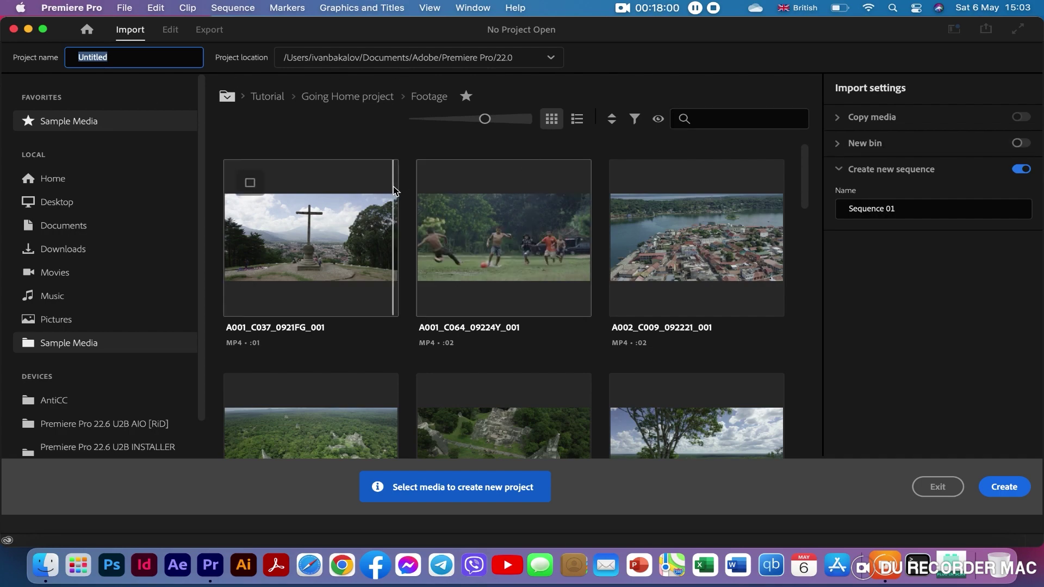
scroll(326, 207, down, 3)
scroll(272, 218, down, 5)
scroll(264, 222, up, 5)
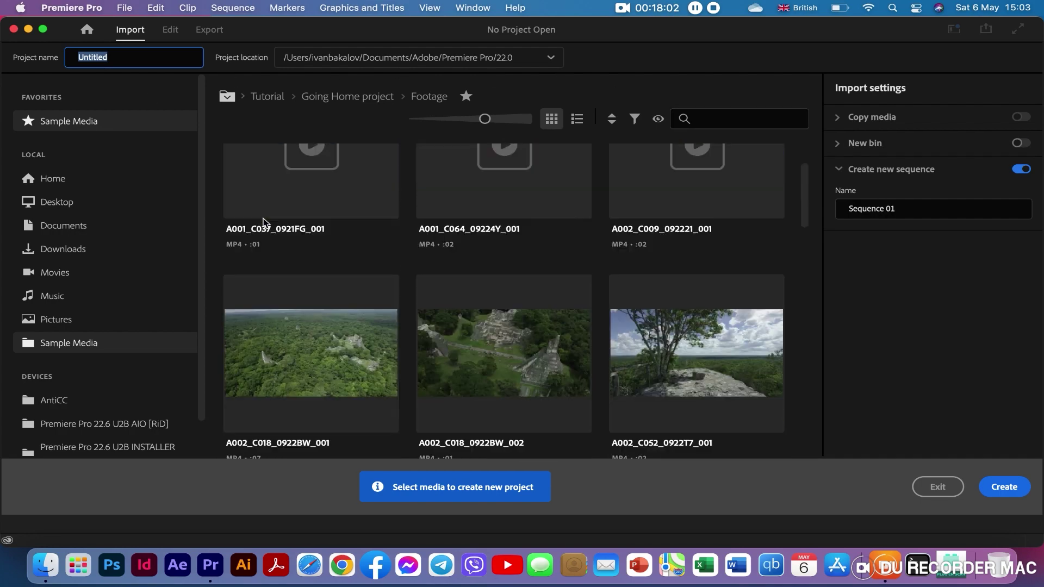
scroll(272, 223, down, 10)
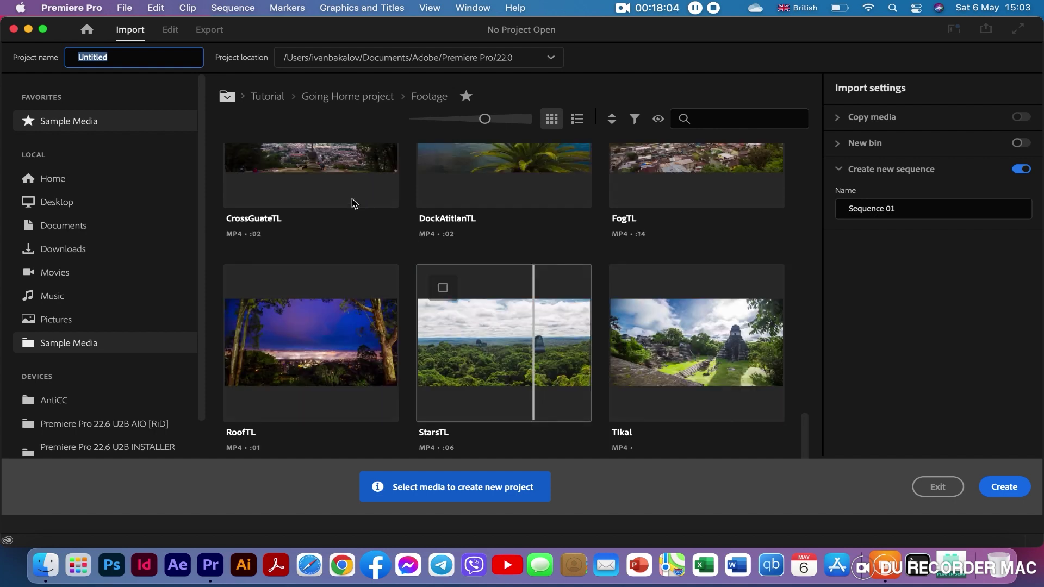
scroll(142, 132, down, 2)
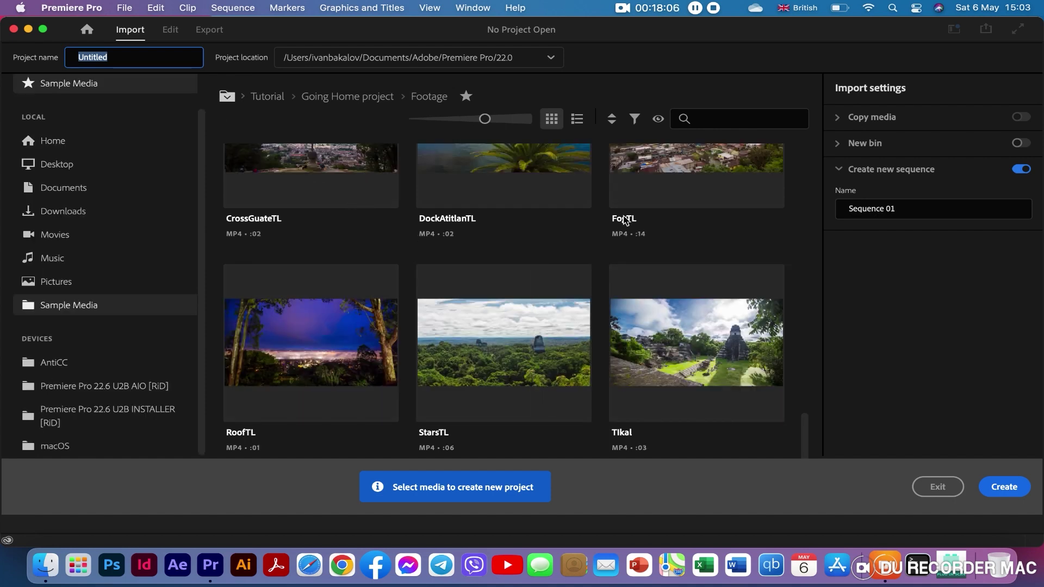
click(14, 30)
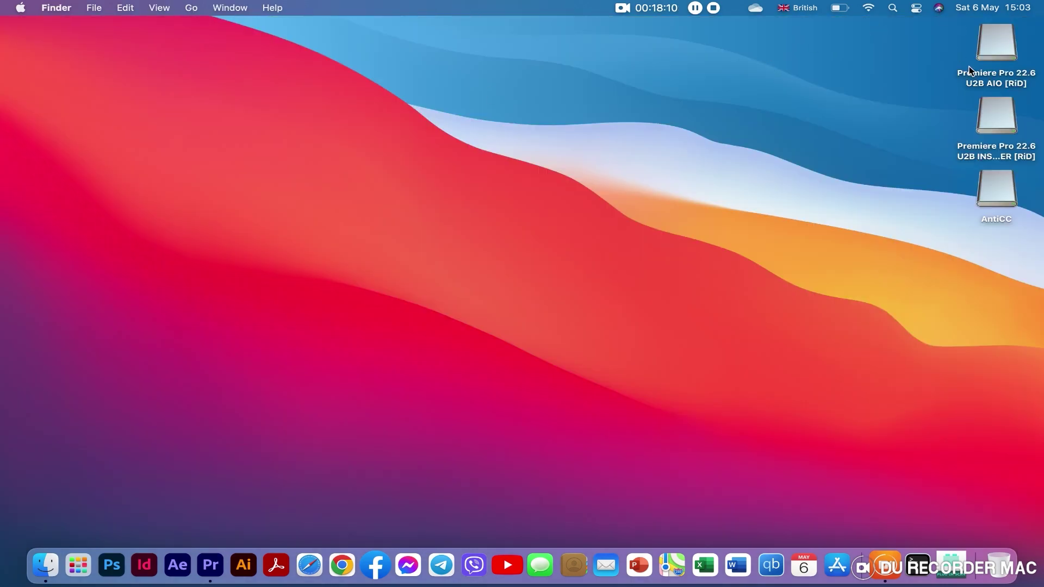
Eject the two Premiere Pro 22.6 U2B disk images and the AntiCC disk image from the desktop
drag(935, 47, 1021, 250)
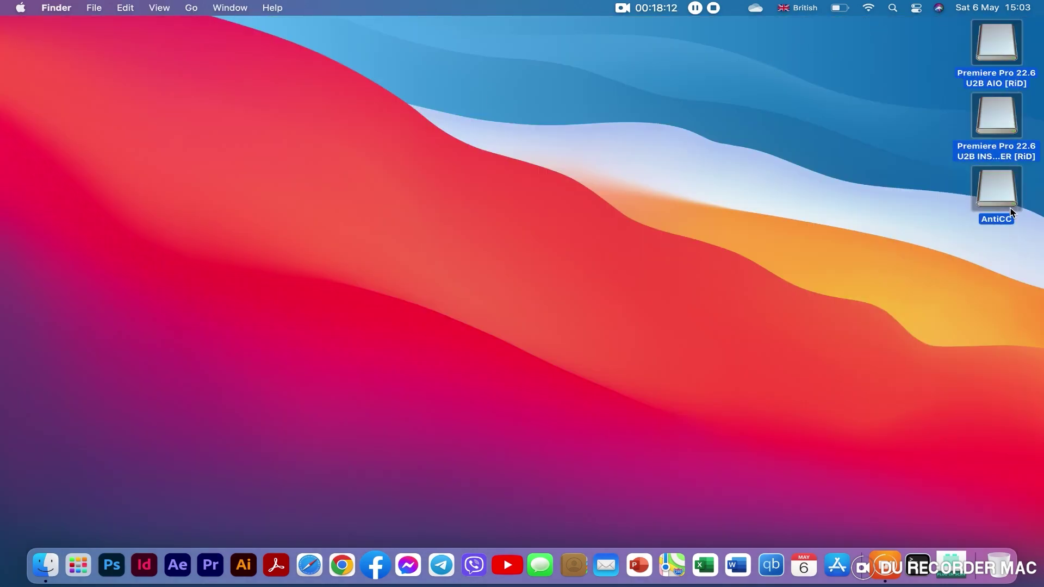
right_click(992, 178)
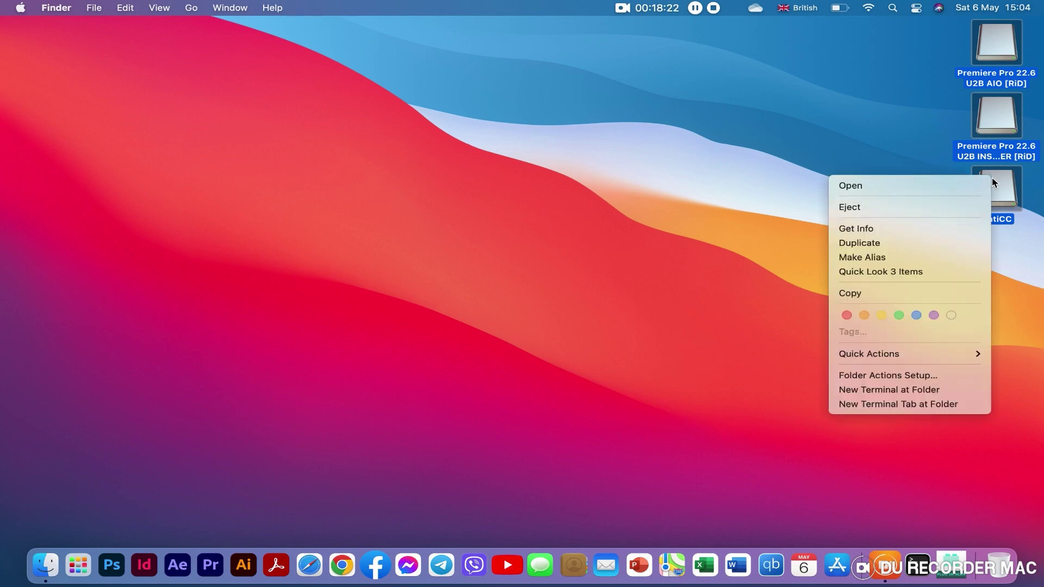
click(946, 209)
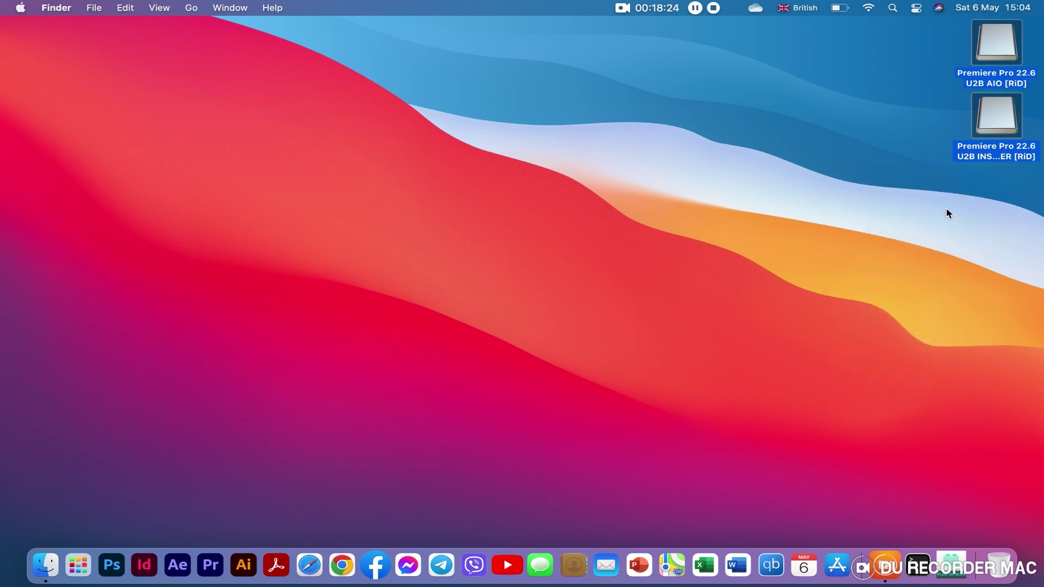